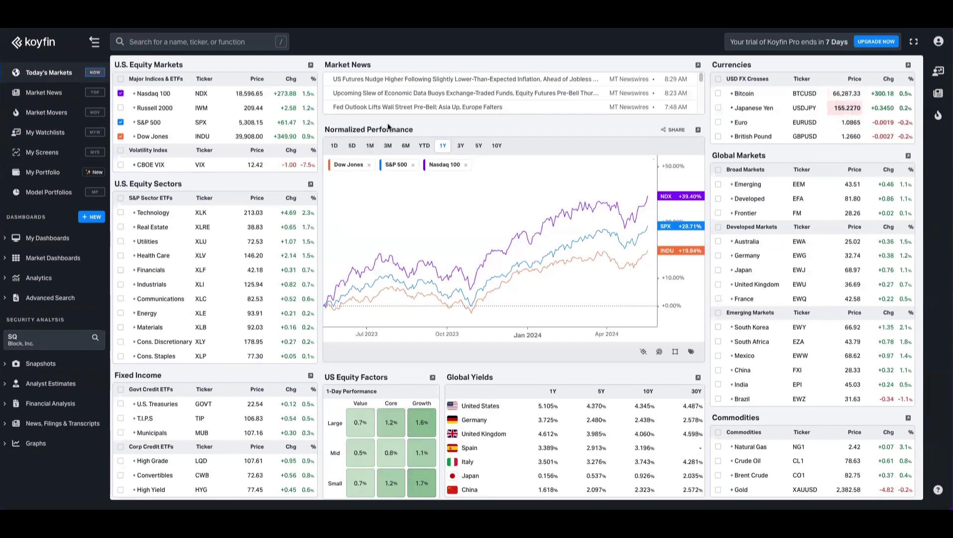
In Market News, view the Global Markets news and start a new news screen named "US/EU Share Repurchases"
left_click(46, 99)
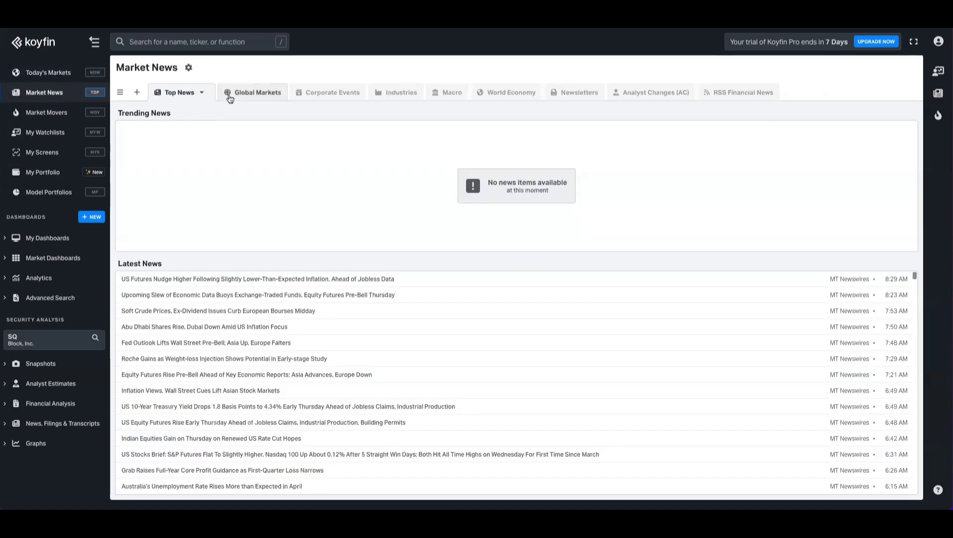
left_click(232, 95)
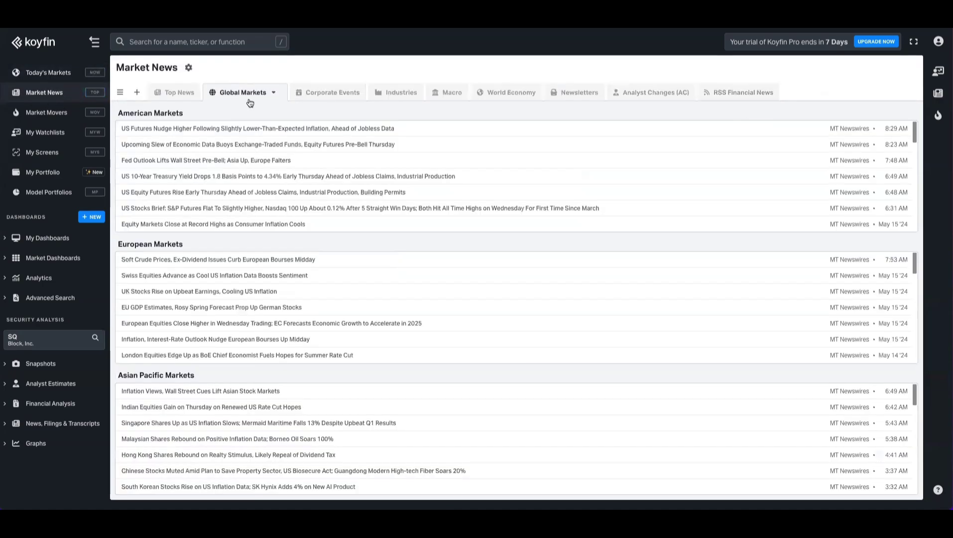
left_click(135, 94)
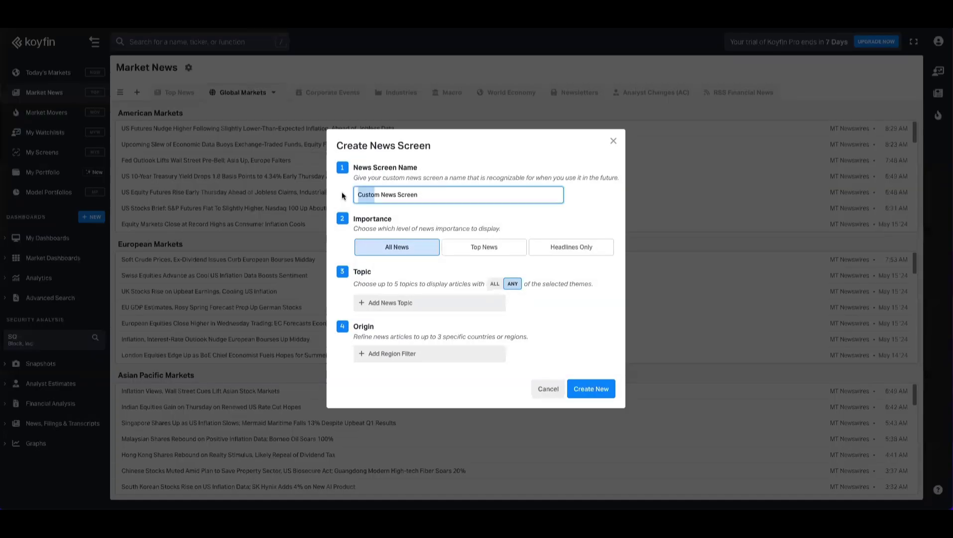
left_click(446, 195)
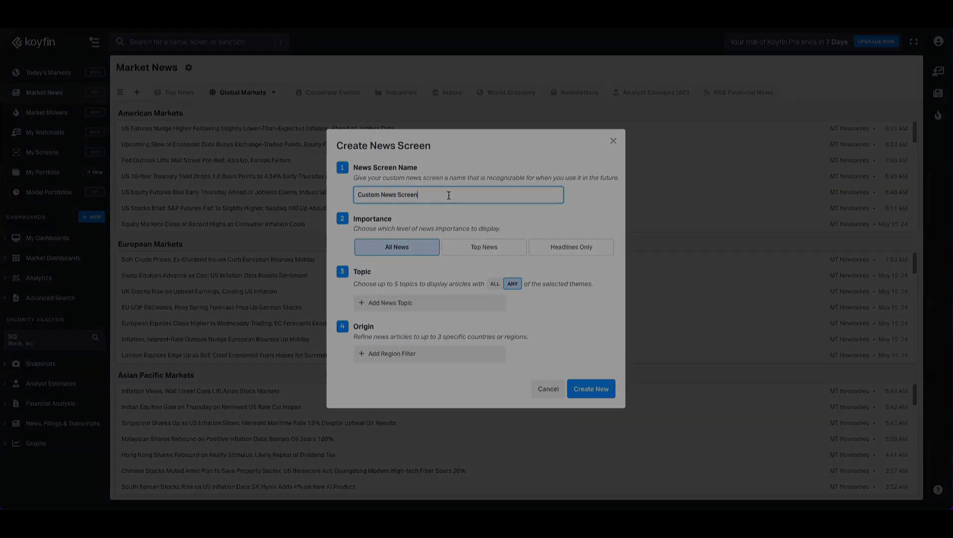
key("ctrl+a")
type("US/EU Share Repurchases")
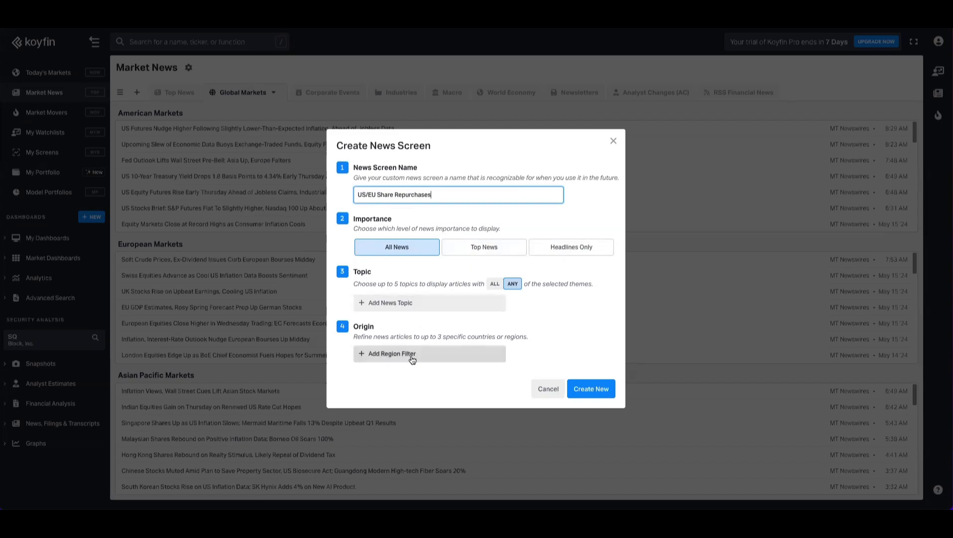
Find the Stock Buybacks topic with the search term "buyb" and add it to the news screen
left_click(421, 308)
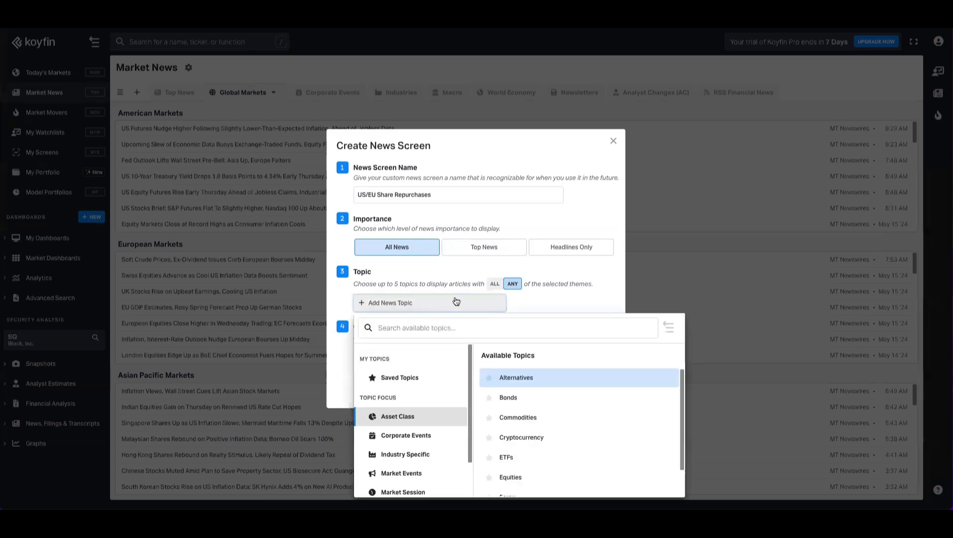
left_click(505, 327)
type("buyb")
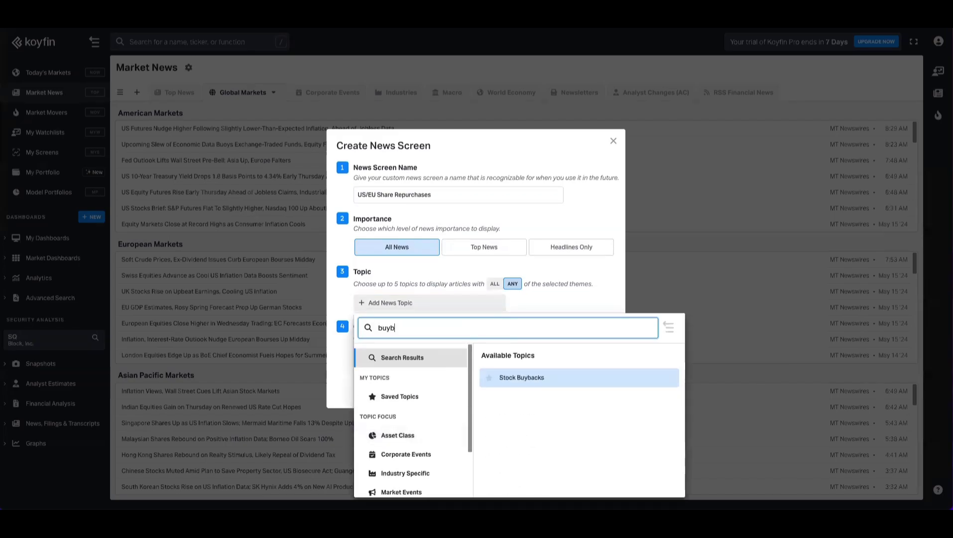
left_click(559, 377)
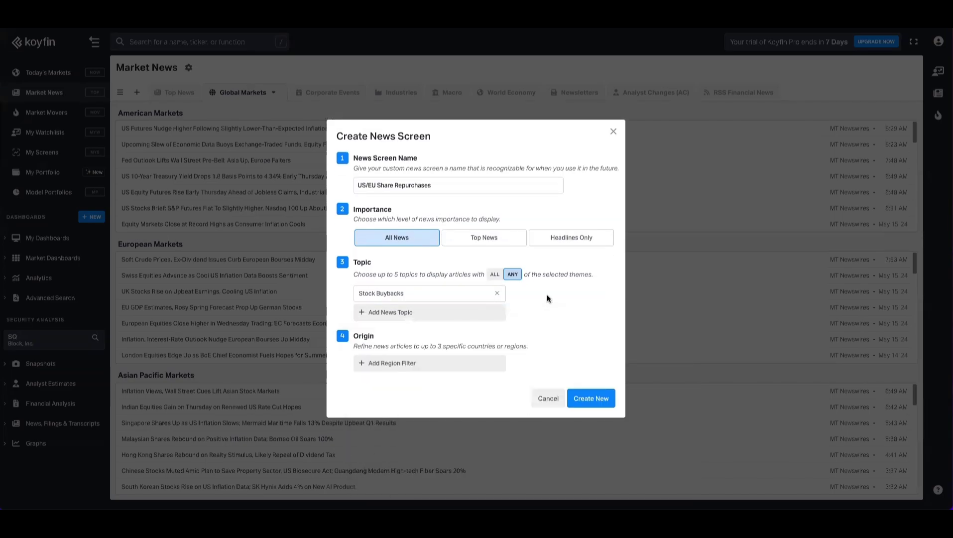
Limit the news origin to the Europe region and the United States
left_click(404, 366)
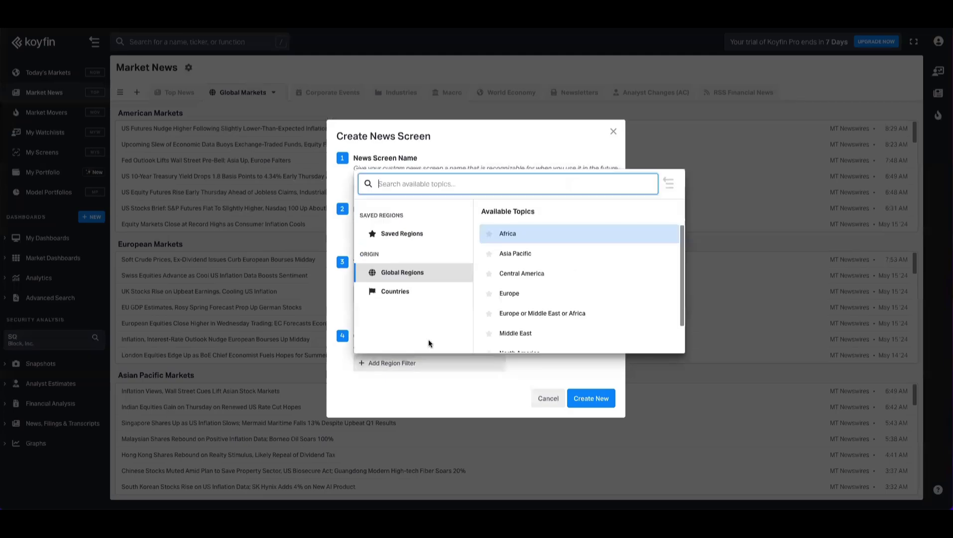
left_click(416, 294)
left_click(419, 274)
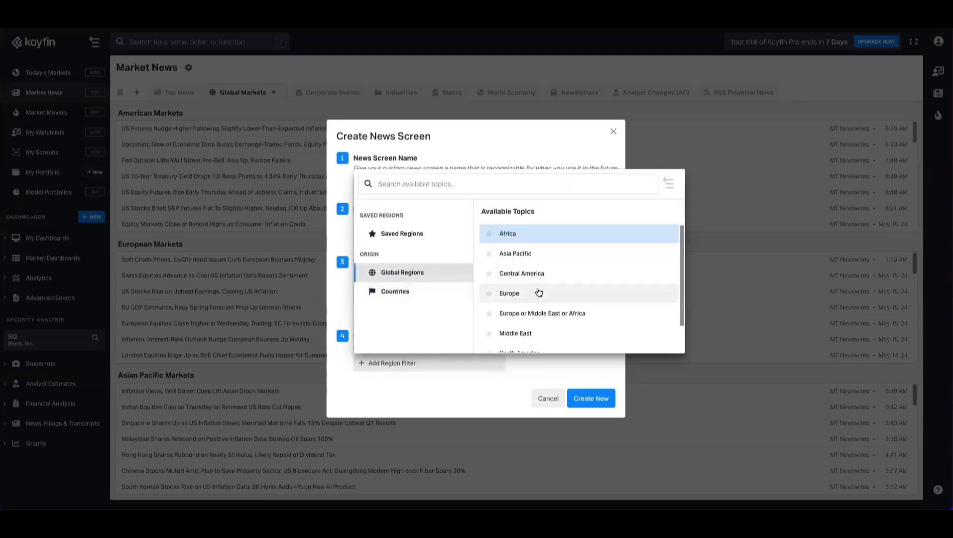
left_click(538, 292)
left_click(440, 184)
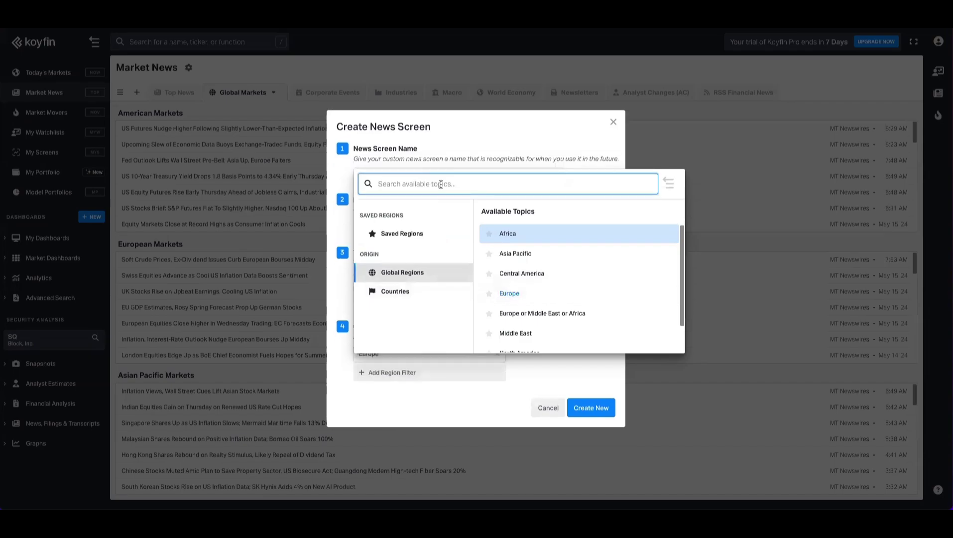
type("united")
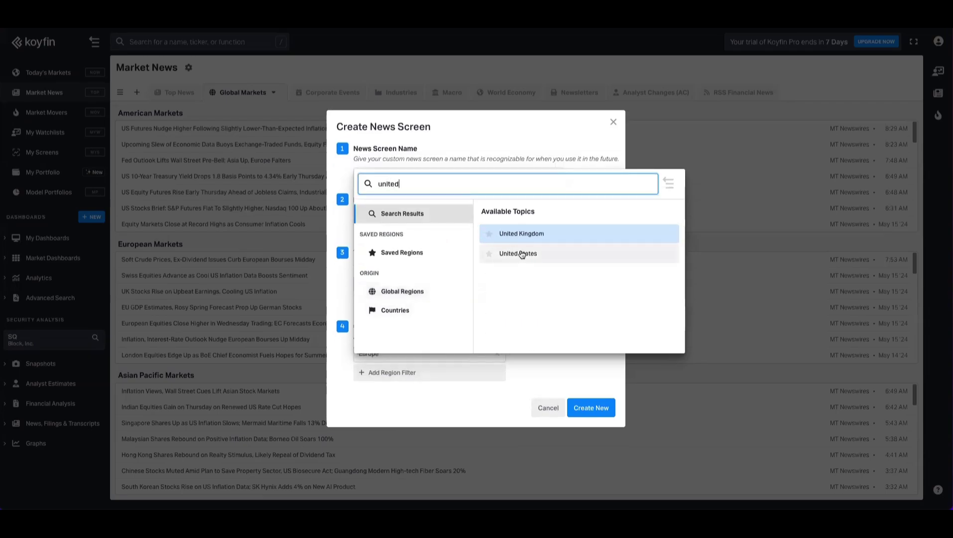
left_click(518, 253)
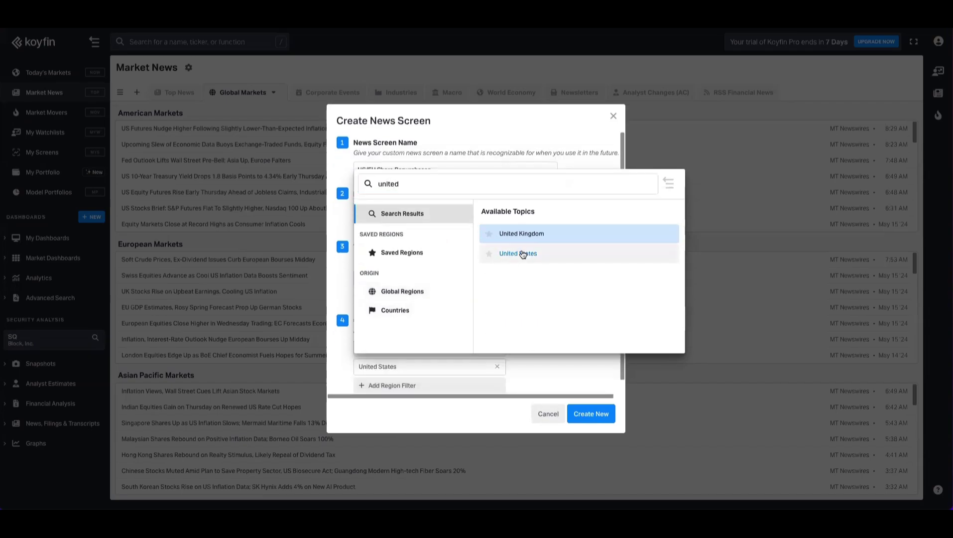
left_click(566, 370)
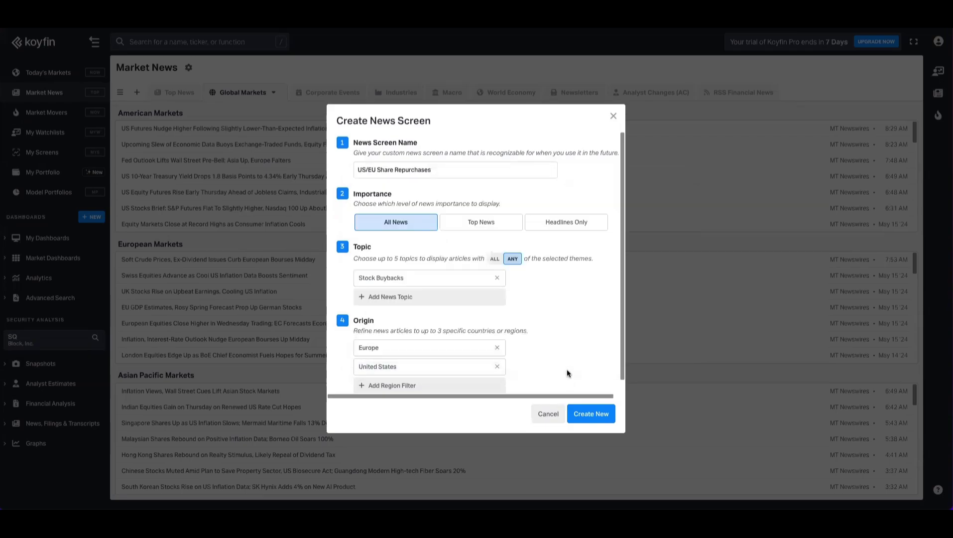
Create the US/EU Share Repurchases screen and move it ahead of Top News in the screen order
scroll(554, 353, "down", 1)
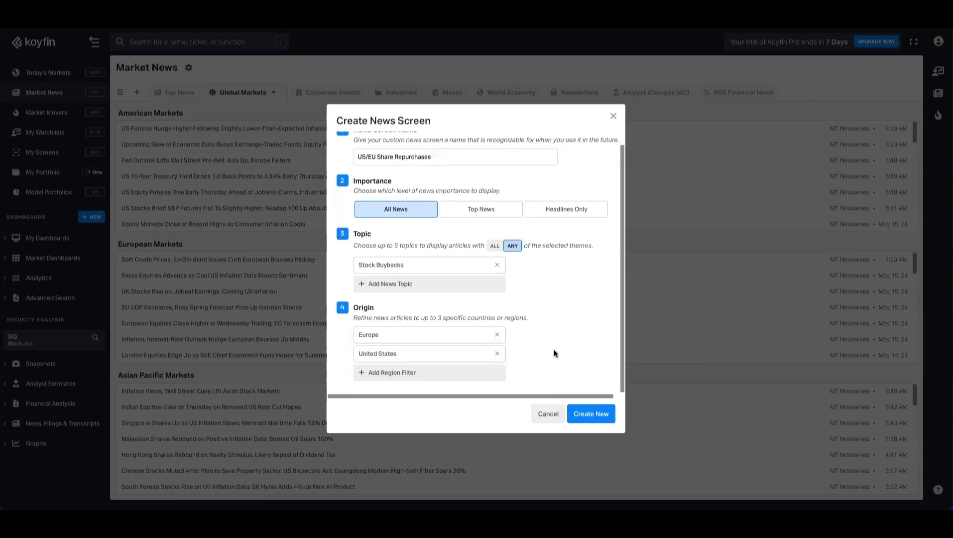
scroll(554, 353, "up", 1)
left_click(601, 422)
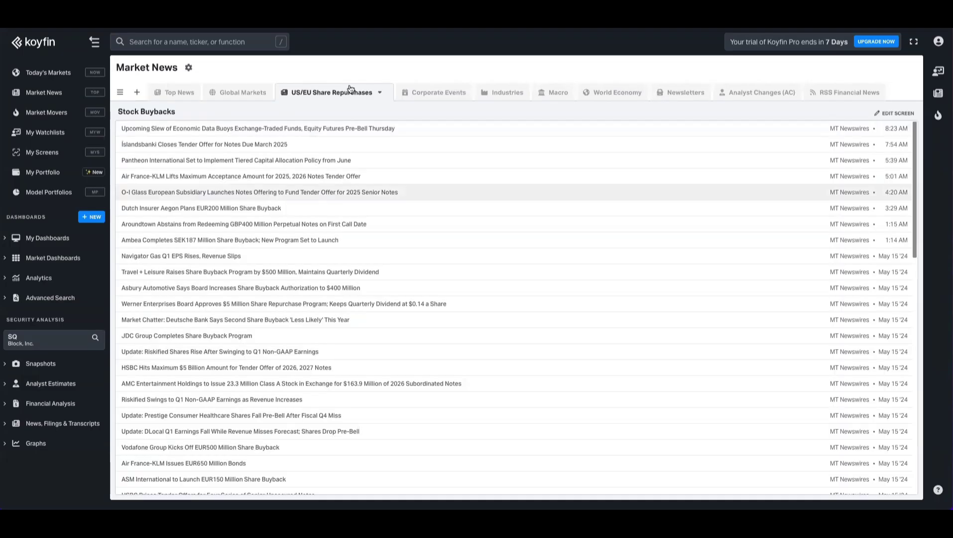
left_click_drag(346, 92, 214, 99)
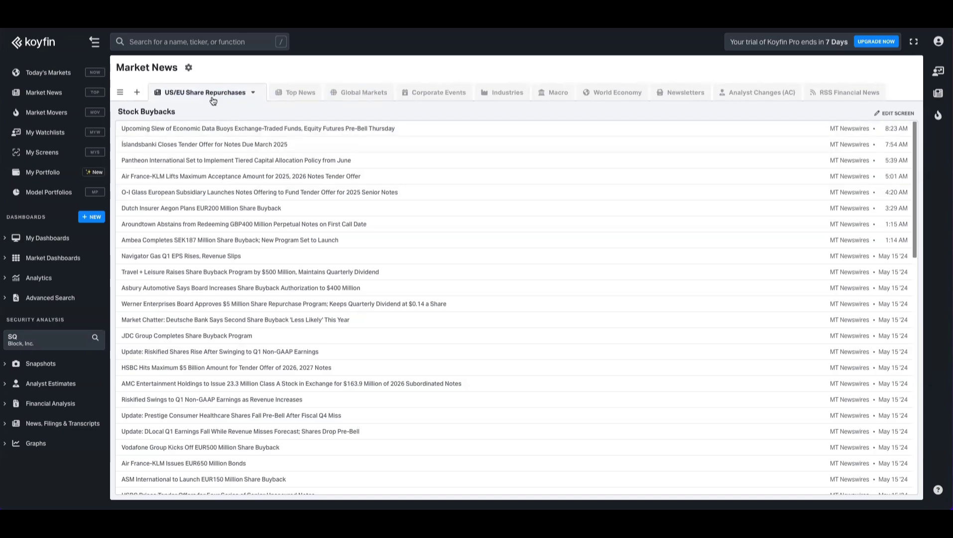
Browse the stock buyback headlines and read the Aegon EUR200 million buyback and Asbury Automotive buyback authorization articles
scroll(319, 239, "down", 10)
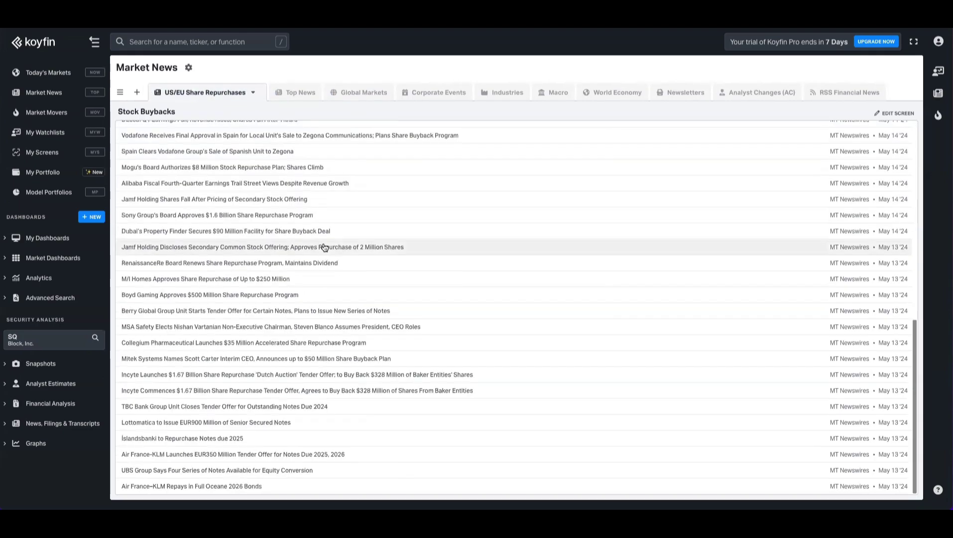
scroll(324, 247, "up", 10)
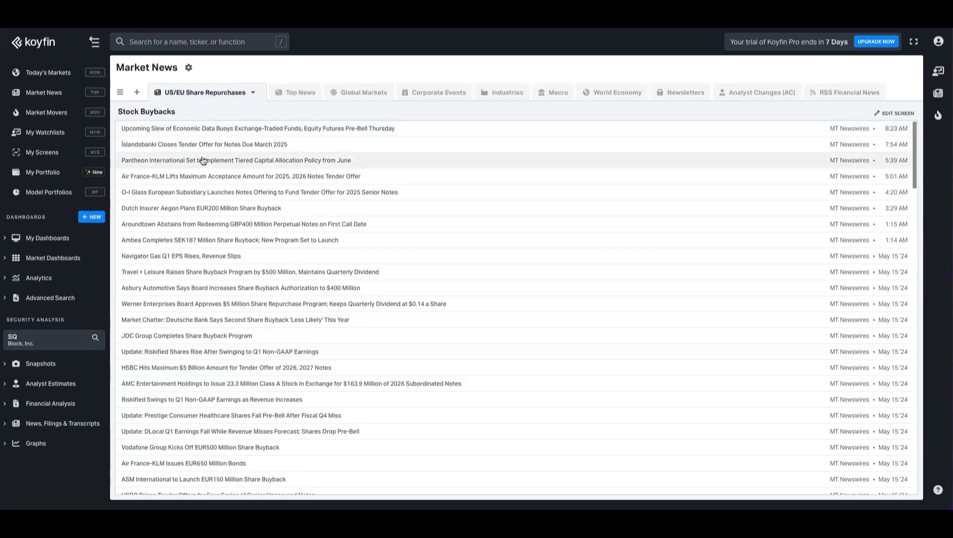
left_click(229, 207)
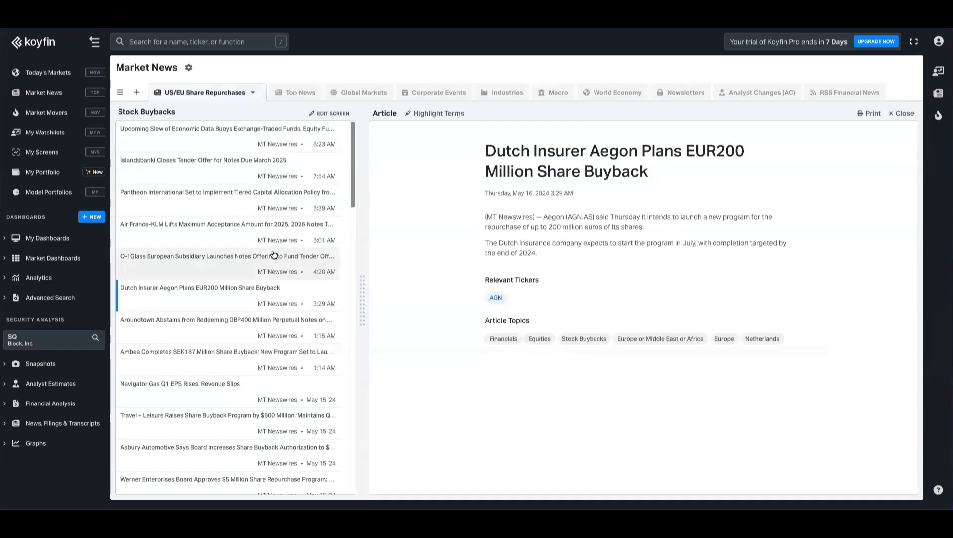
left_click(227, 447)
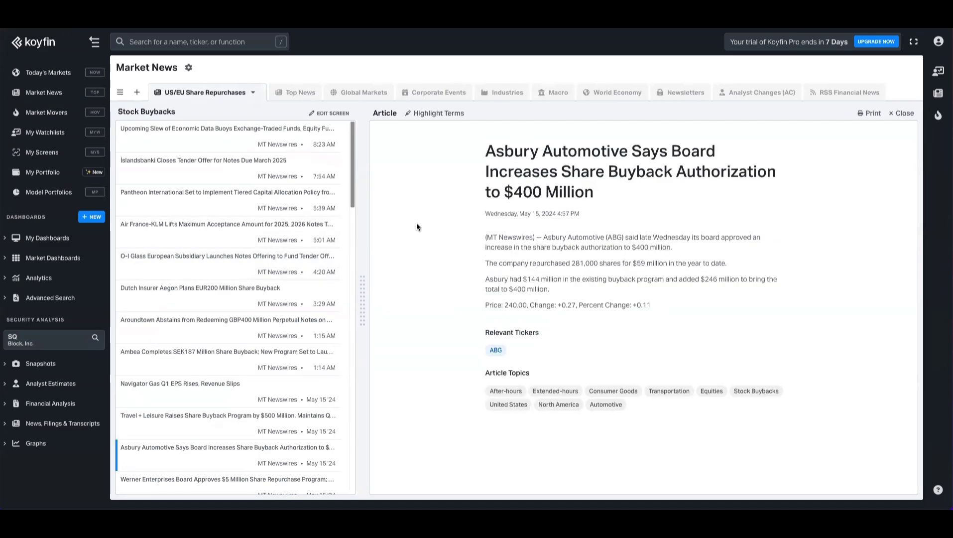
Start another custom news screen and name it "Insider Buys and Sells"
left_click(137, 93)
left_click_drag(396, 195, 337, 194)
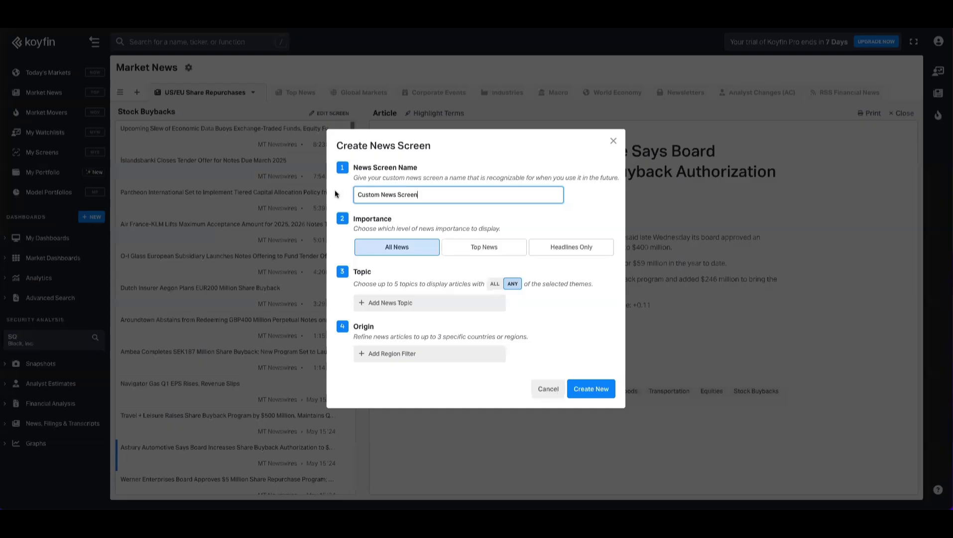
key("super+a")
type("Insid")
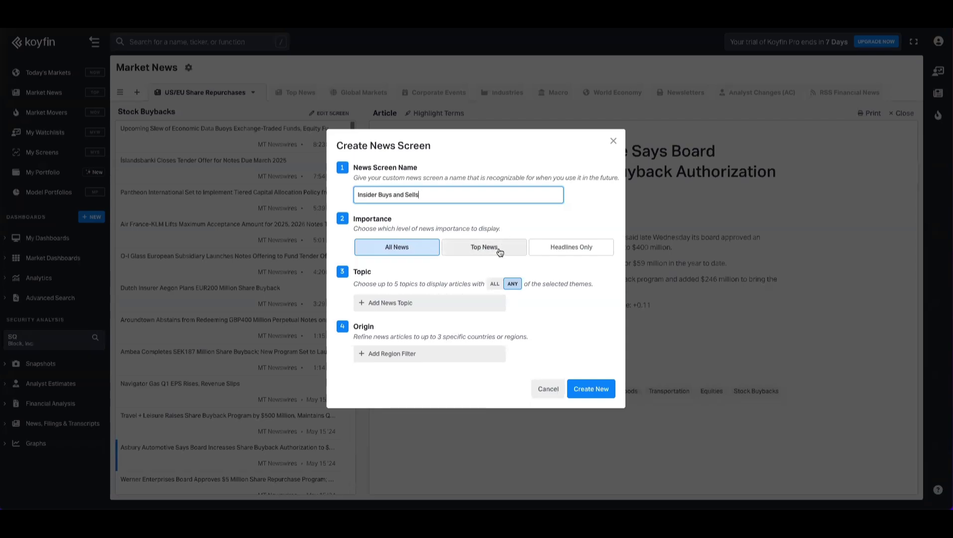
Add the topics Insider Trade – Buy and Insider Trade – Sell to the news screen
left_click(404, 302)
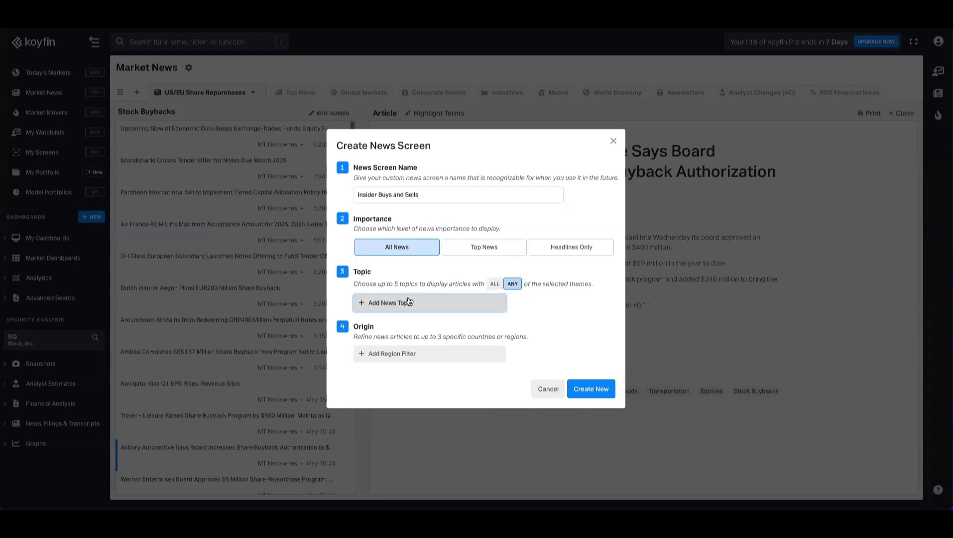
left_click(463, 327)
type("buy")
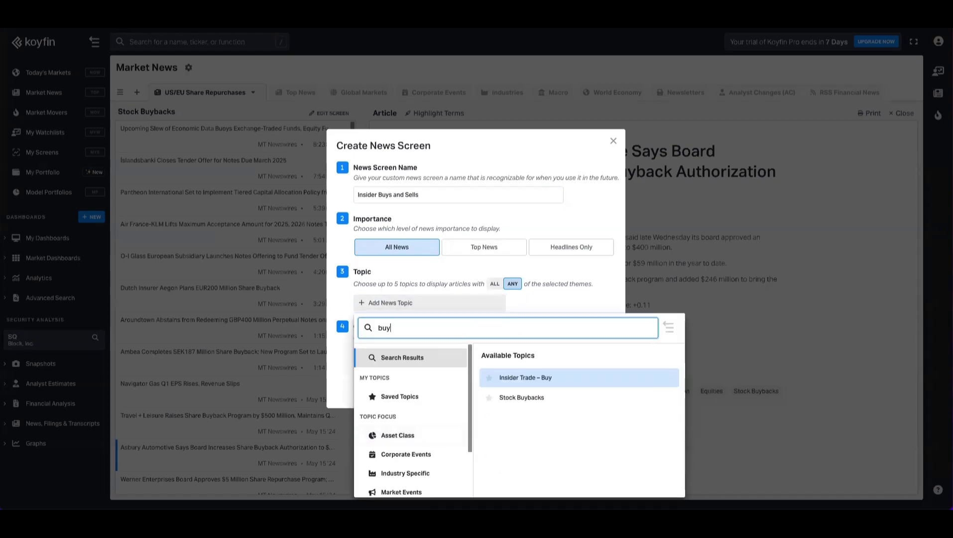
left_click(525, 378)
triple_click(438, 326)
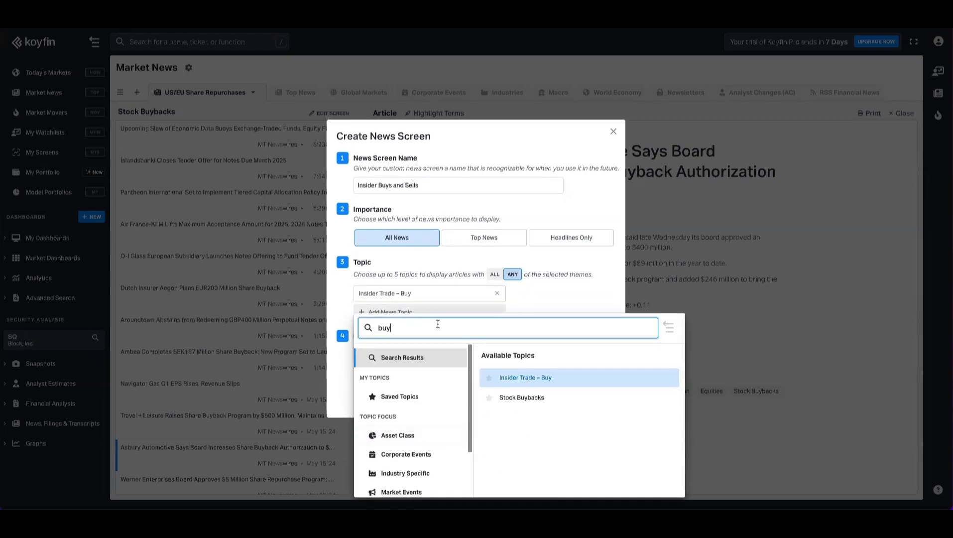
type("sell")
key("Return")
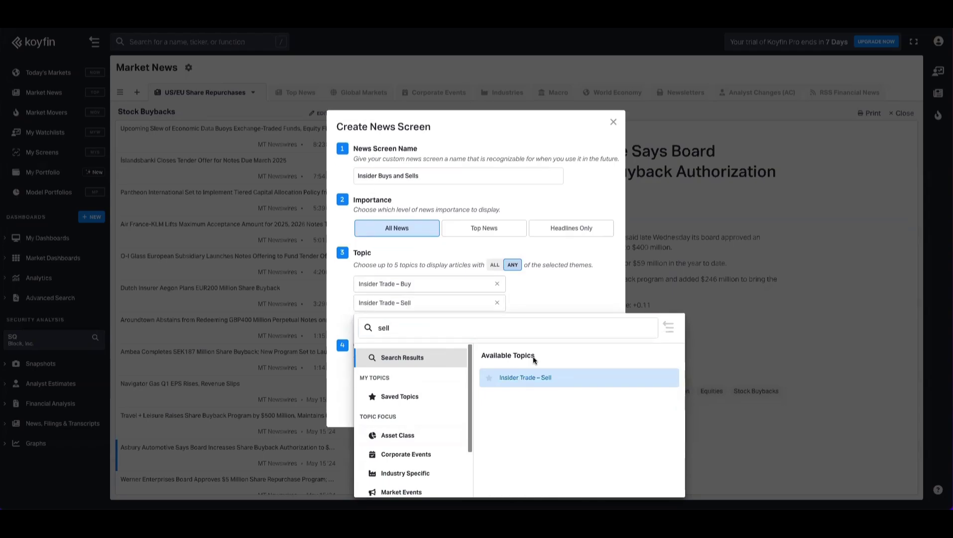
left_click(545, 306)
Limit the insider trading news screen's origin to the United States
left_click(423, 371)
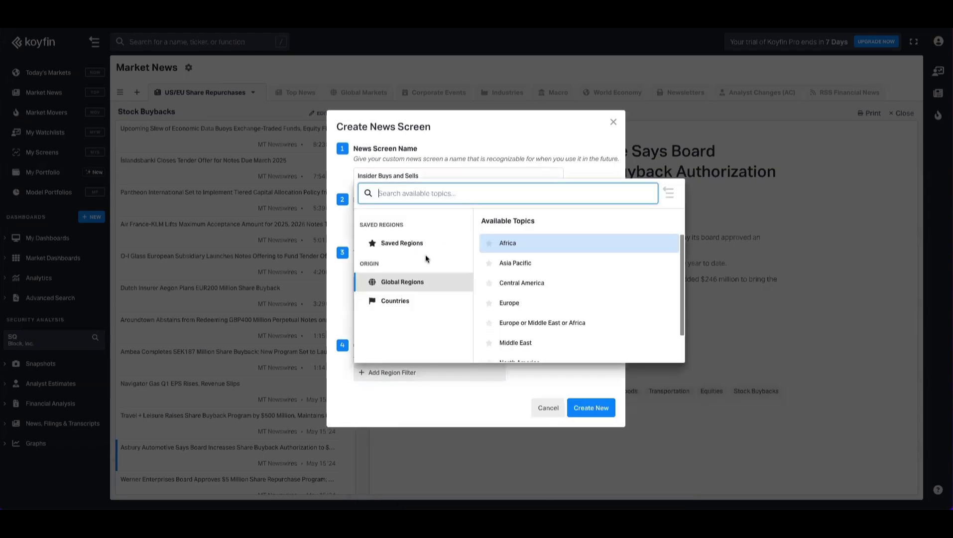
type("unite")
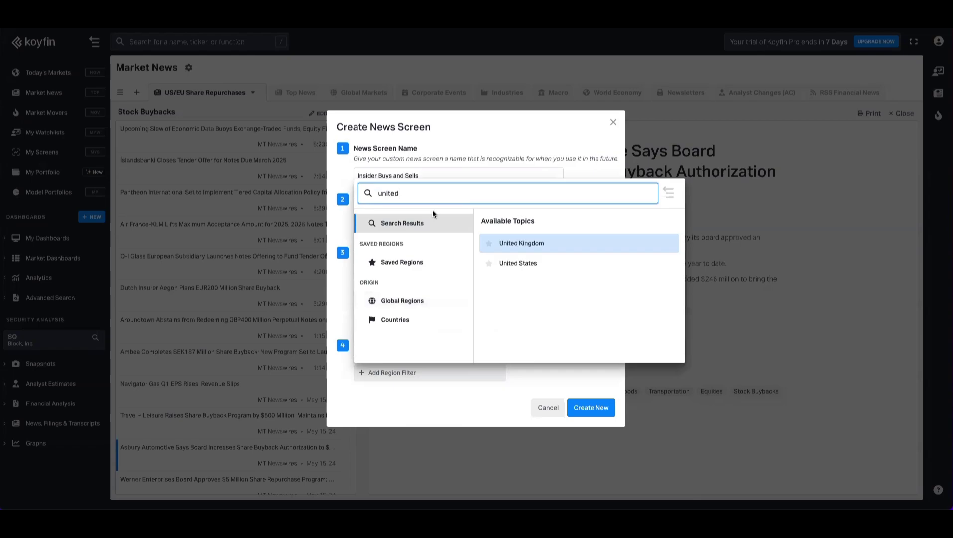
type("d")
left_click(529, 263)
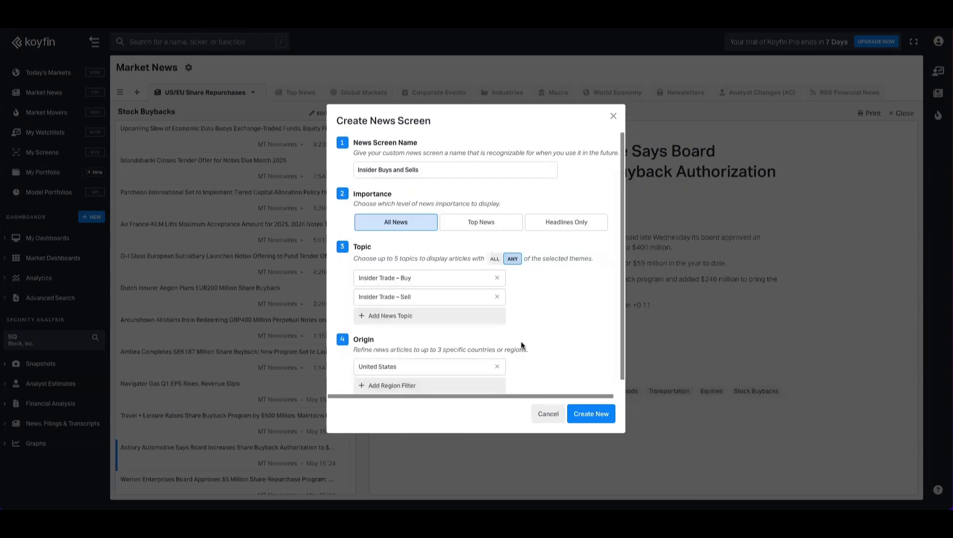
Examine the available news topics under Market Events, Market Session, Industry Specific and Corporate Events without adding another one
scroll(498, 321, "down", 1)
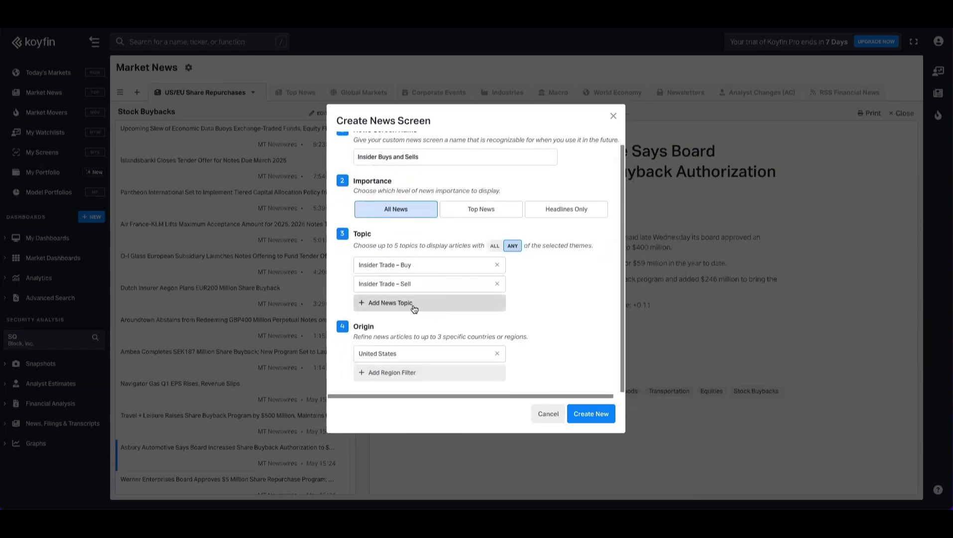
left_click(414, 309)
scroll(451, 356, "down", 3)
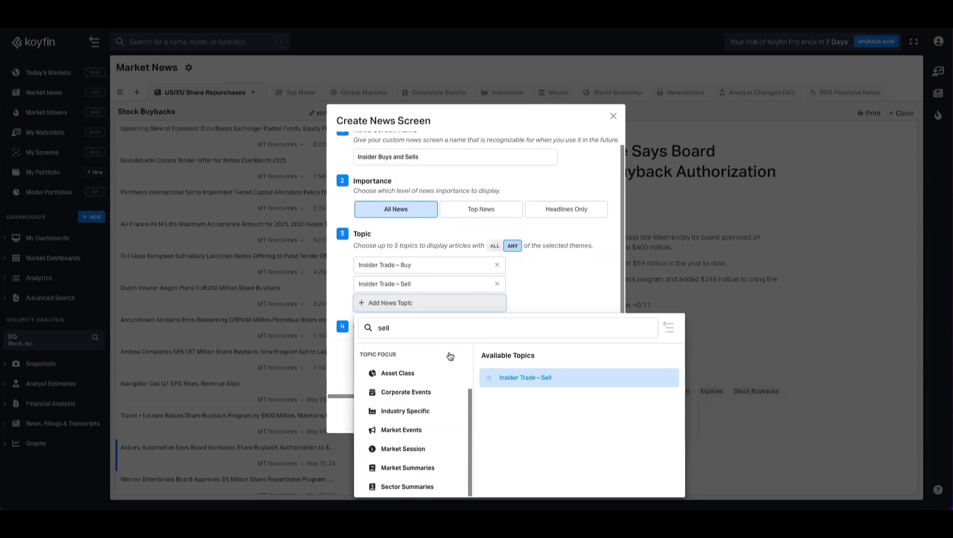
left_click(410, 430)
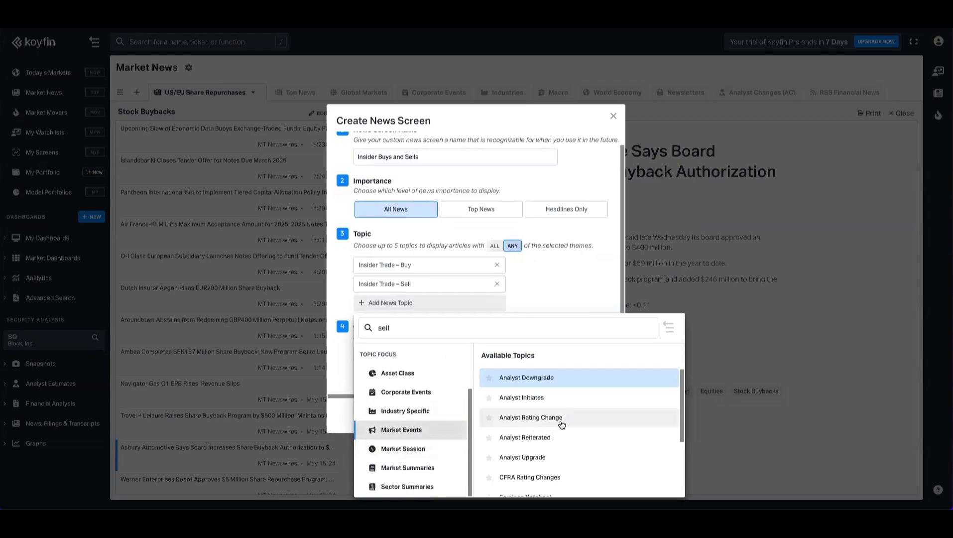
left_click(413, 450)
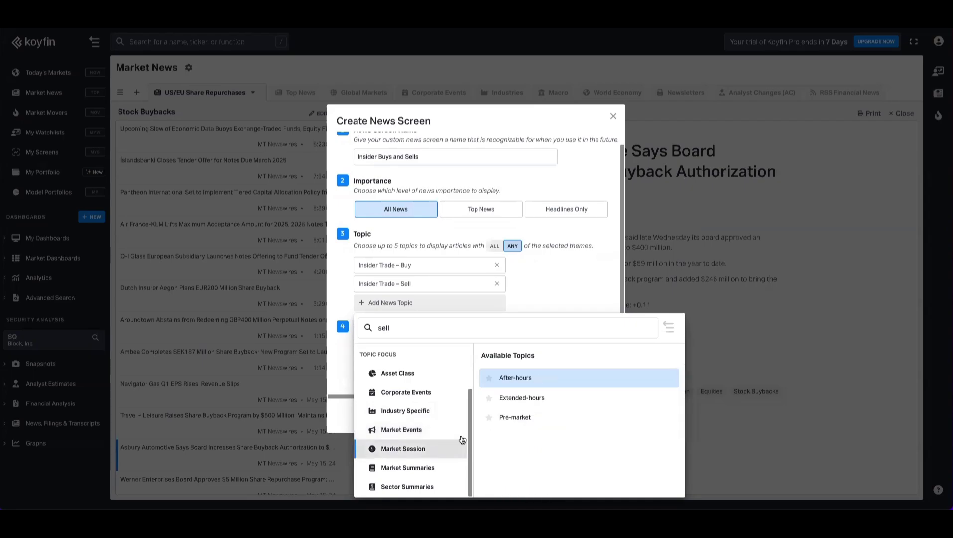
left_click(404, 417)
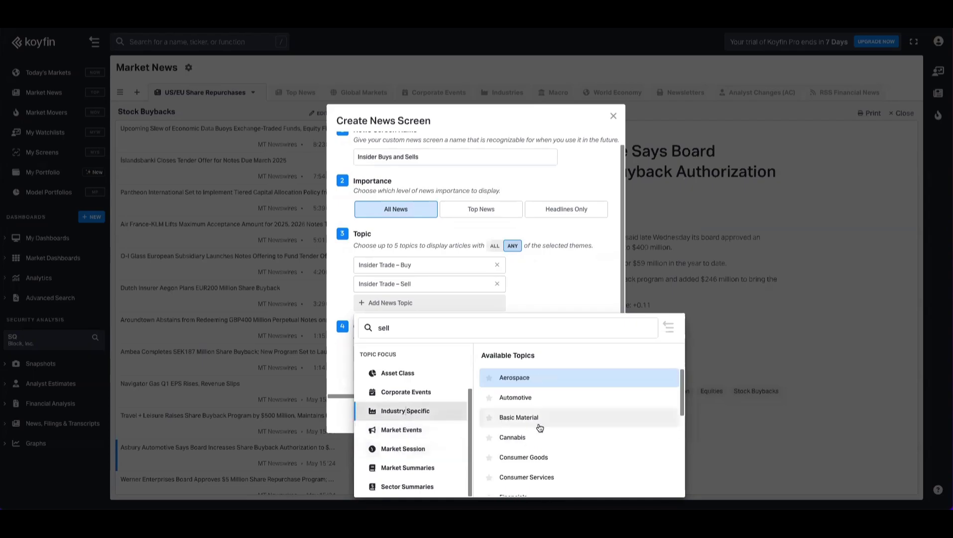
left_click(433, 392)
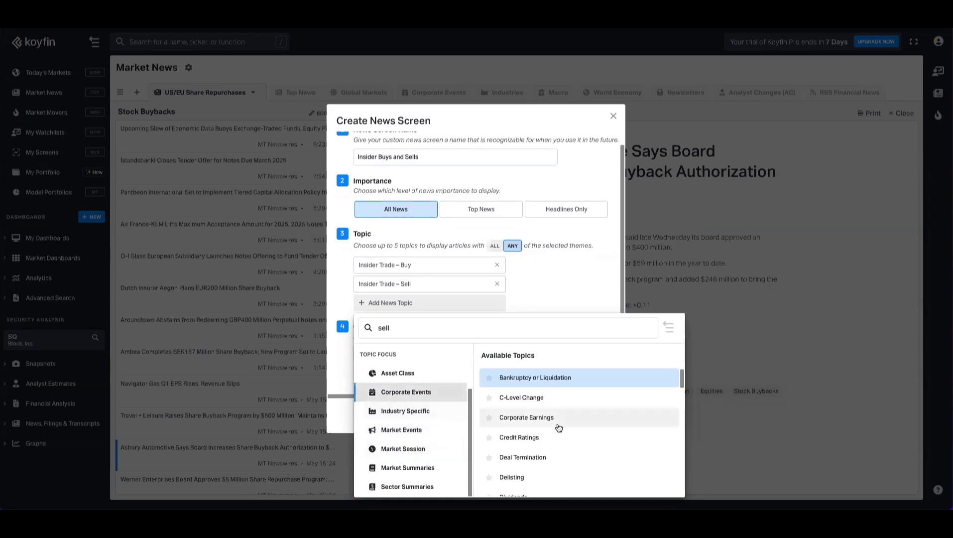
scroll(563, 412, "down", 1)
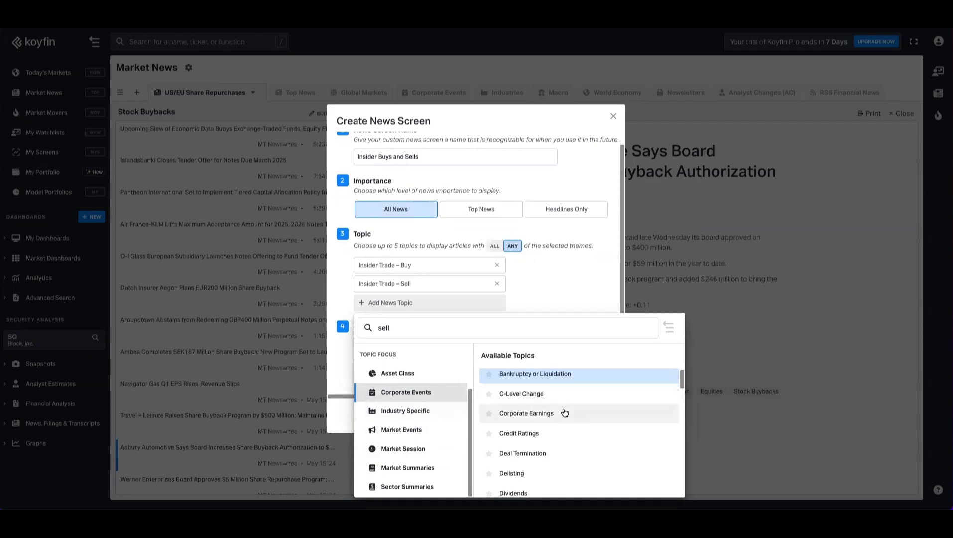
scroll(564, 412, "down", 5)
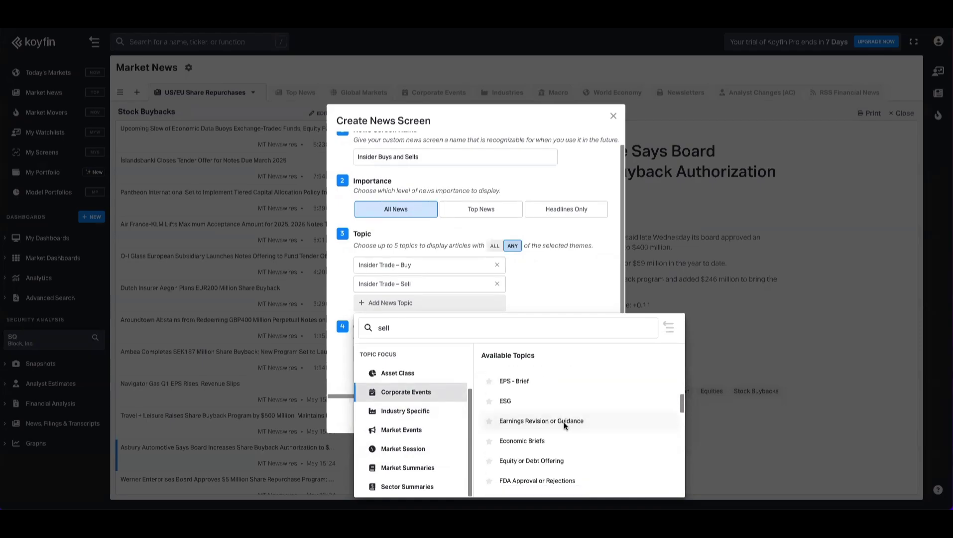
scroll(563, 421, "down", 5)
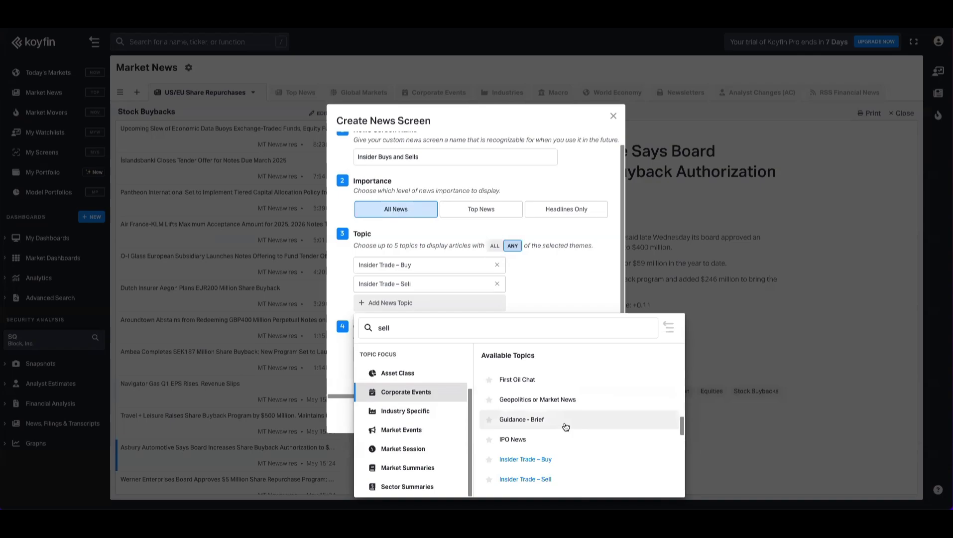
scroll(565, 427, "down", 5)
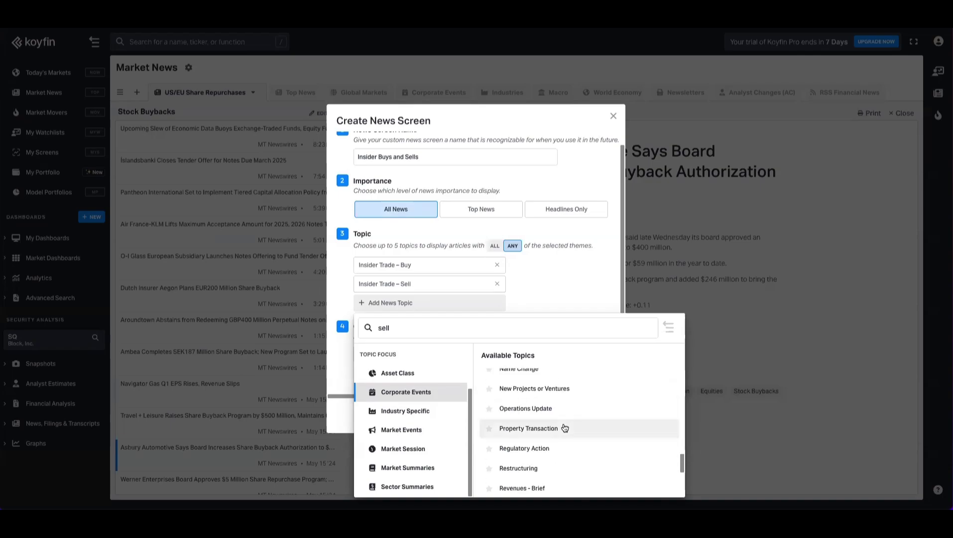
scroll(564, 429, "up", 12)
scroll(564, 424, "down", 5)
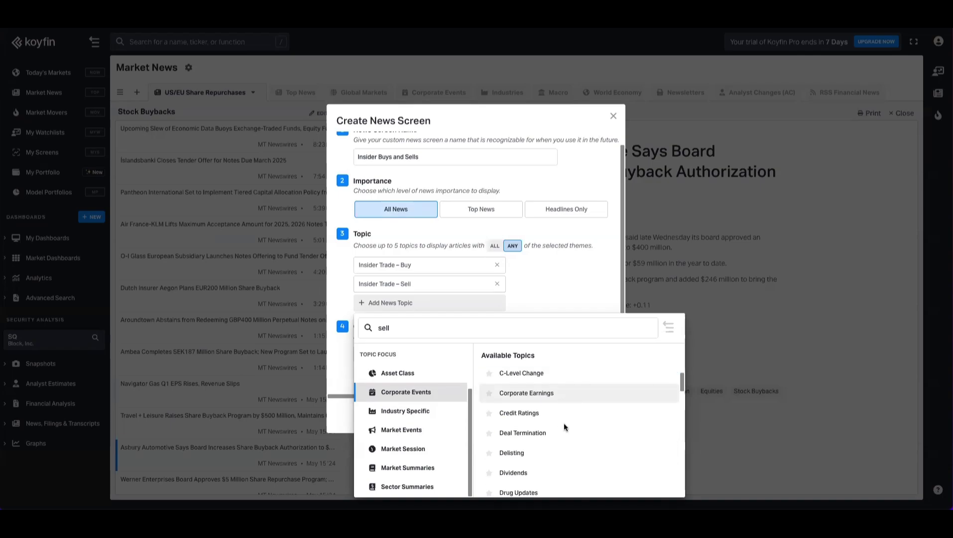
left_click(551, 266)
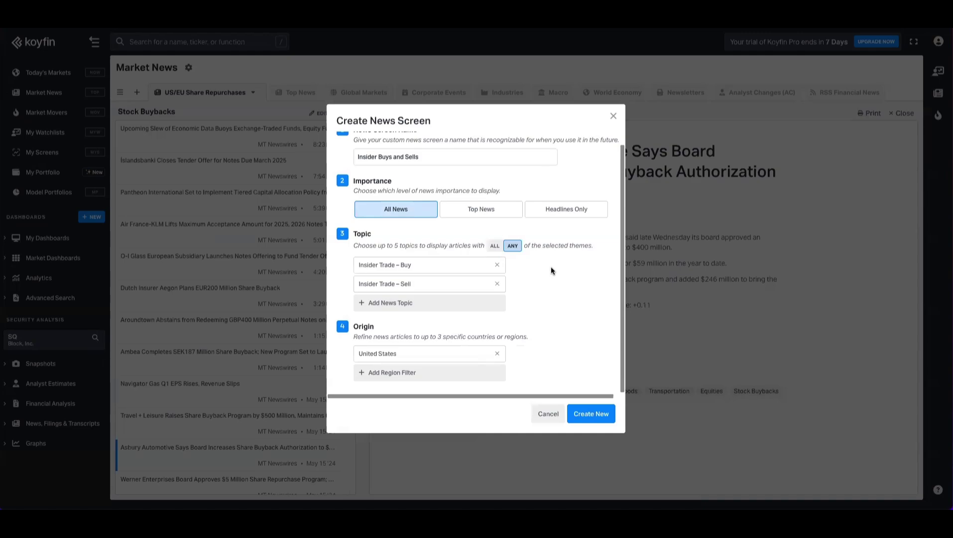
Create the Insider Buys and Sells news screen and open its first five insider trade articles, from Steel Dynamics to Progress Software
scroll(477, 306, "up", 1)
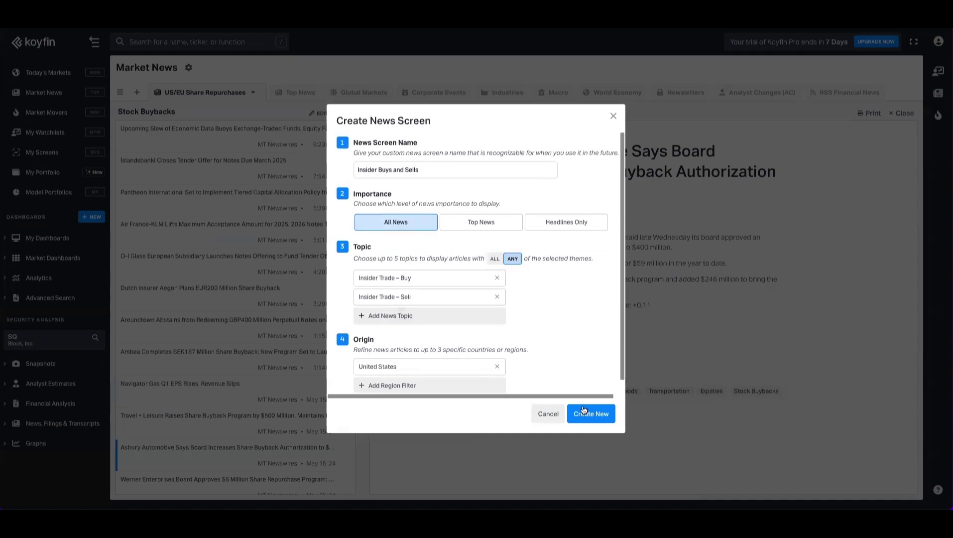
left_click(589, 413)
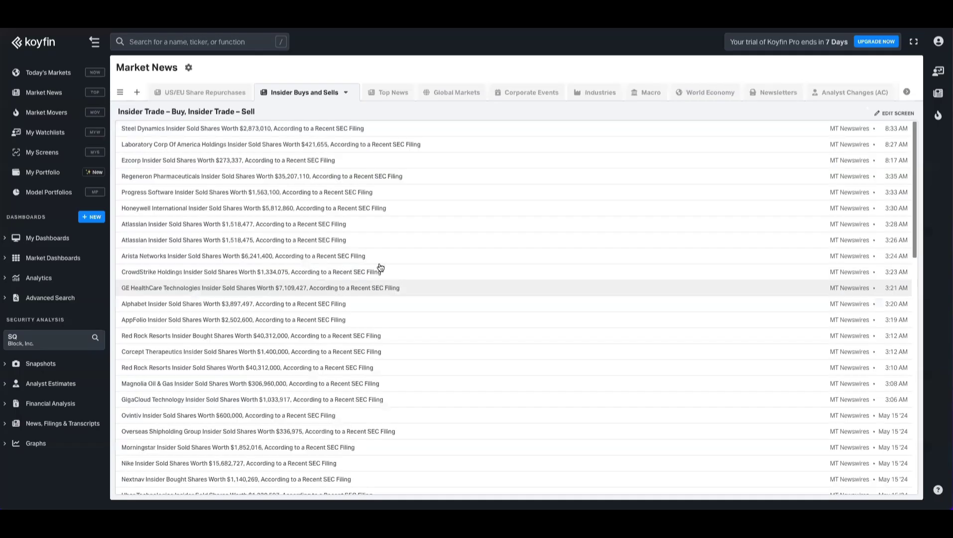
left_click(303, 135)
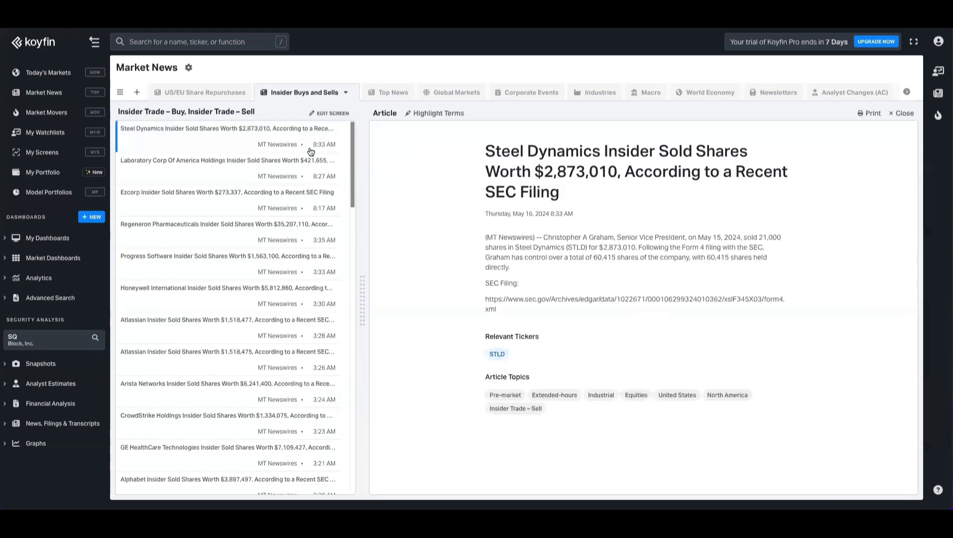
left_click(272, 162)
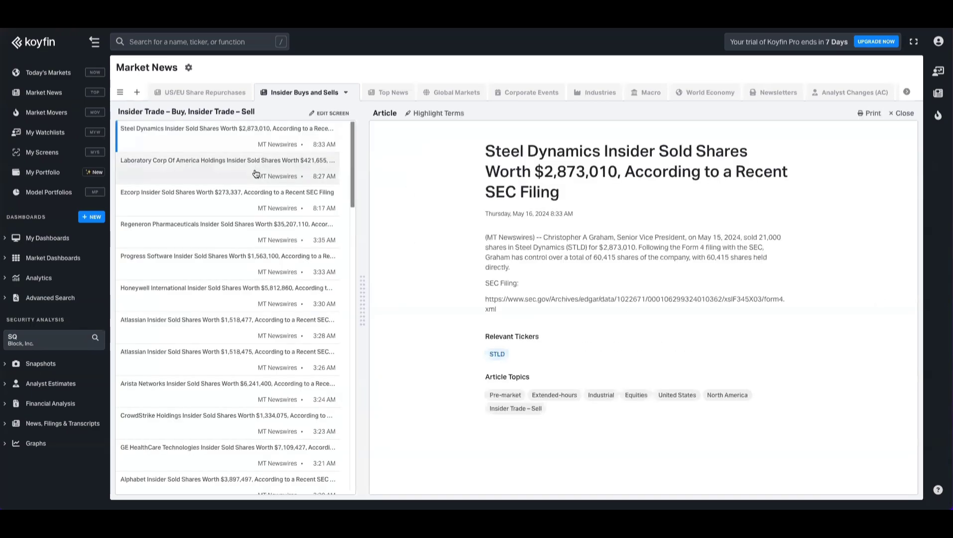
left_click(260, 198)
left_click(259, 243)
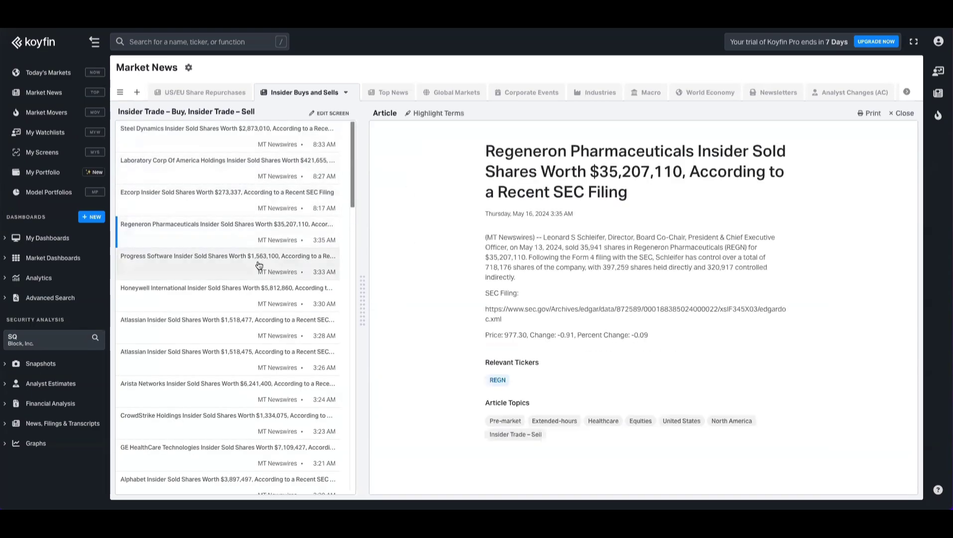
left_click(259, 263)
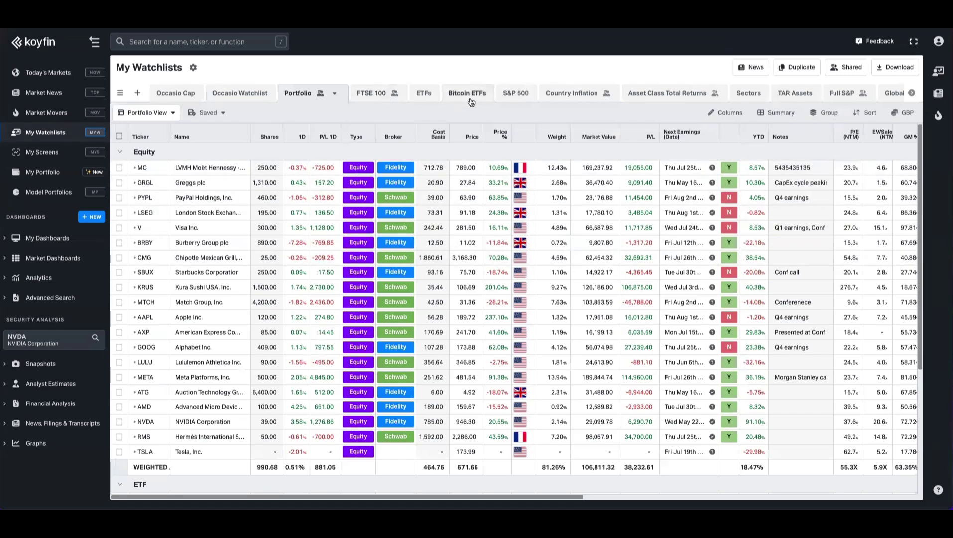
Open the news feed for the S&P 500 watchlist and look through its filings and press releases
left_click(527, 98)
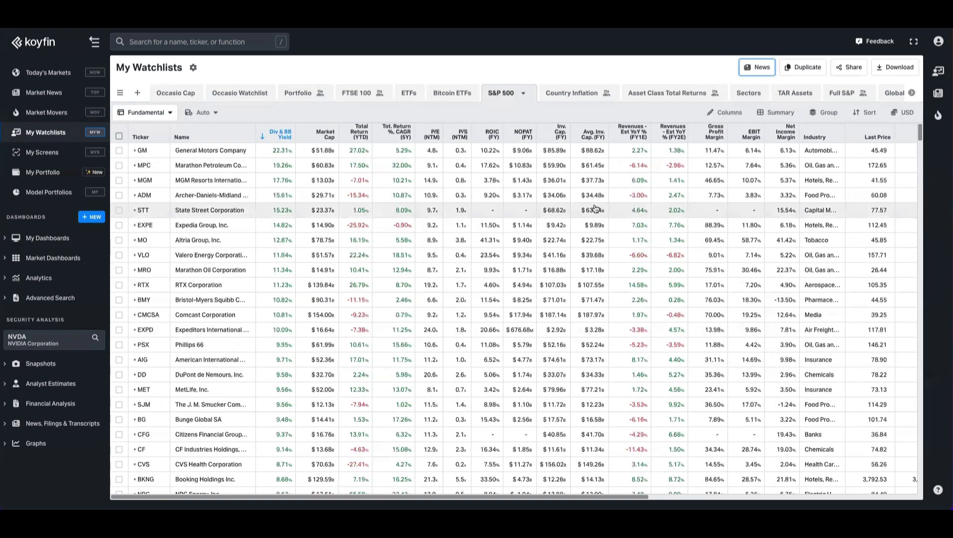
left_click(749, 69)
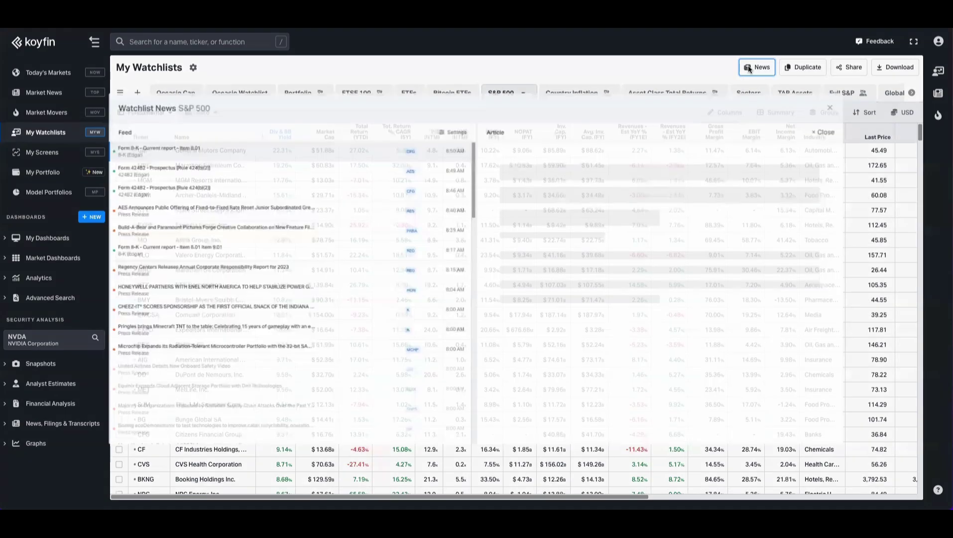
scroll(289, 219, "down", 5)
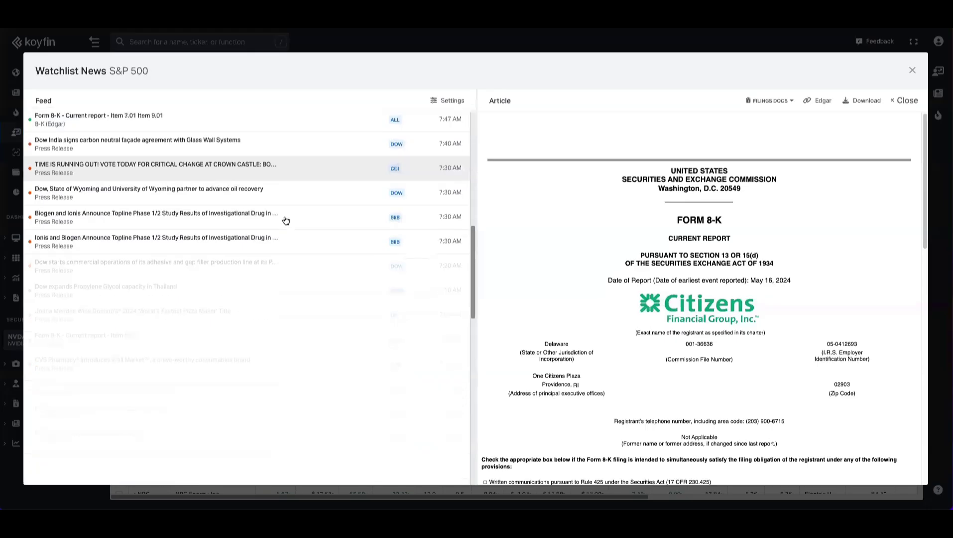
scroll(296, 228, "up", 4)
scroll(707, 350, "down", 12)
scroll(707, 350, "up", 12)
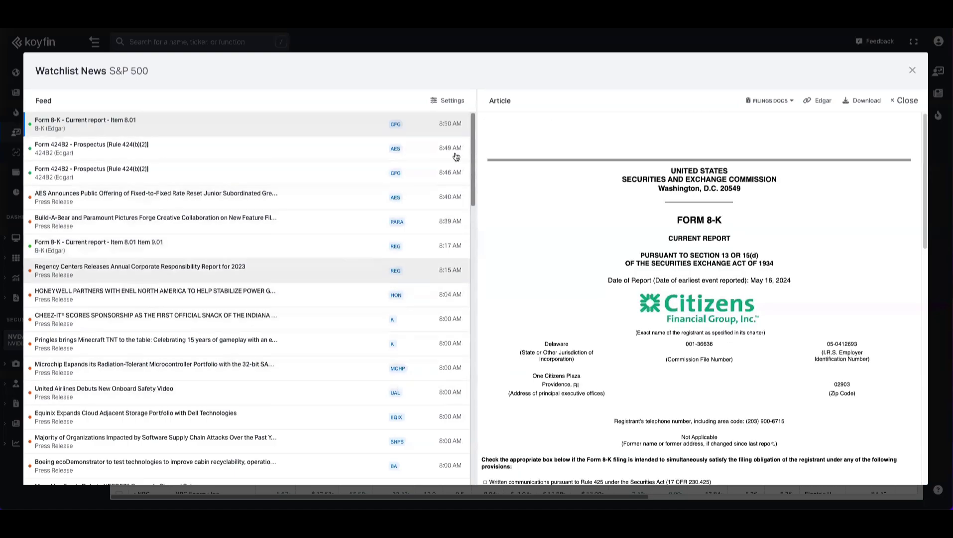
Turn on the Stock Buybacks topic under the MTN News corporate events for the S&P 500 watchlist feed and apply the change
left_click(450, 103)
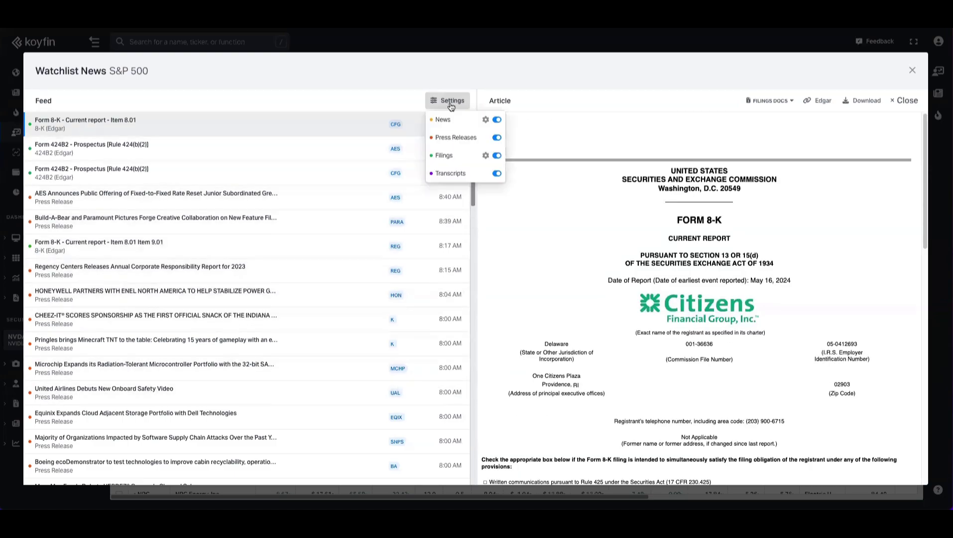
left_click(485, 120)
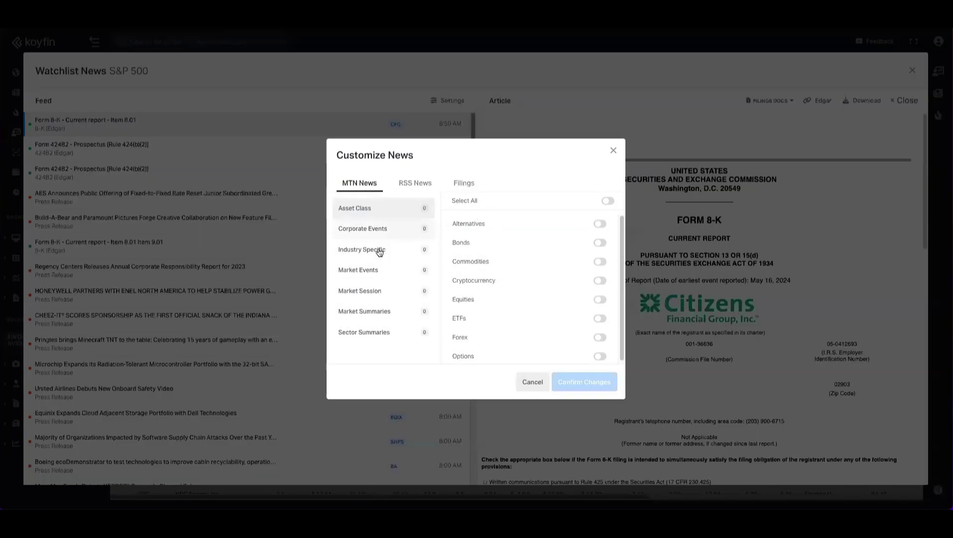
left_click(377, 232)
scroll(526, 299, "down", 10)
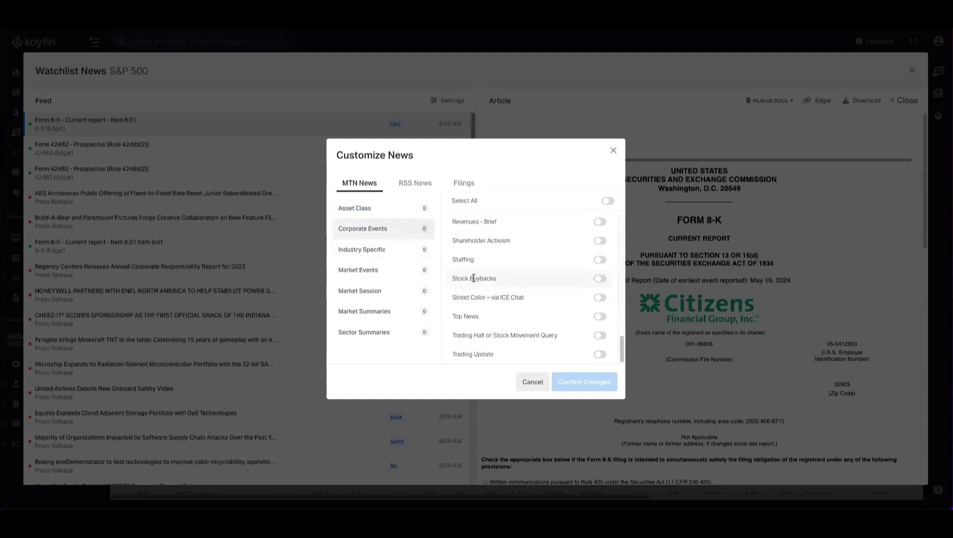
left_click(600, 278)
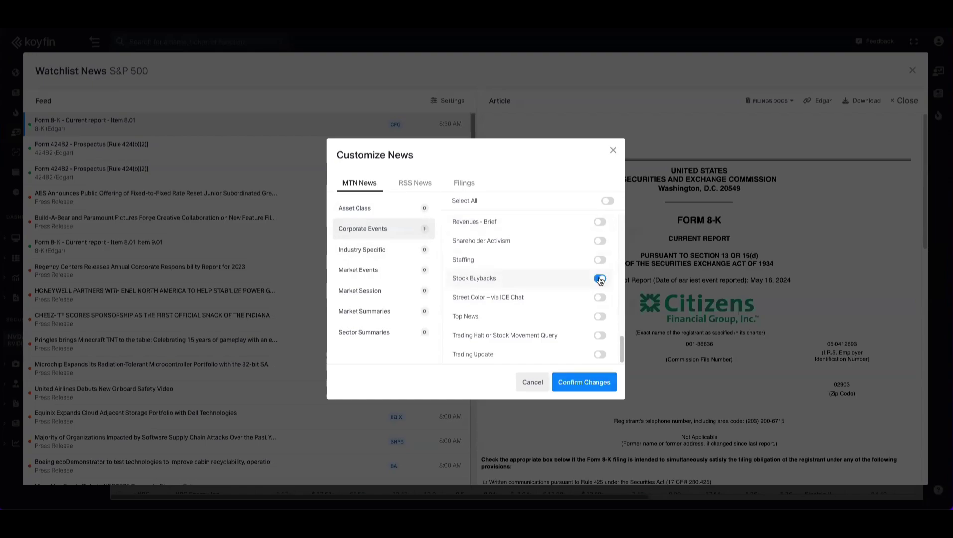
scroll(569, 293, "up", 5)
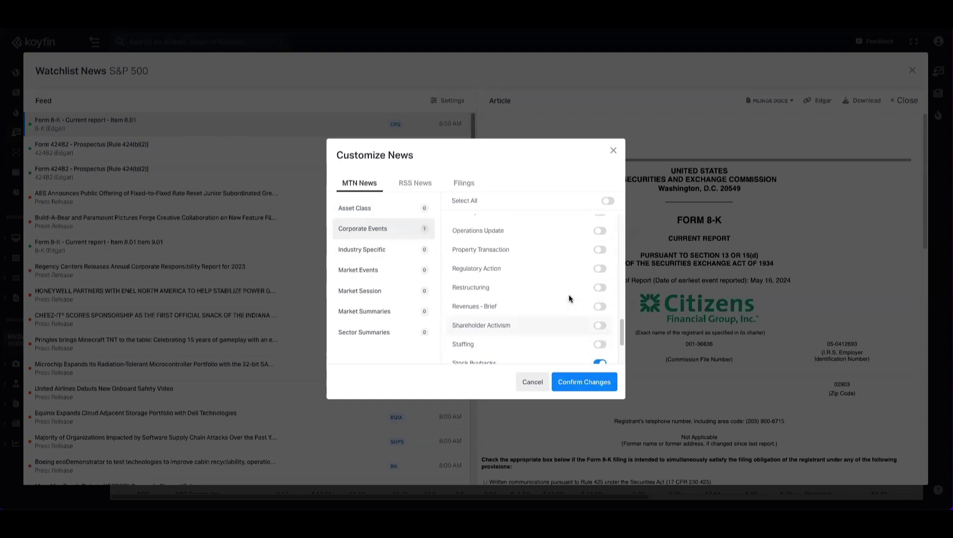
scroll(543, 279, "down", 3)
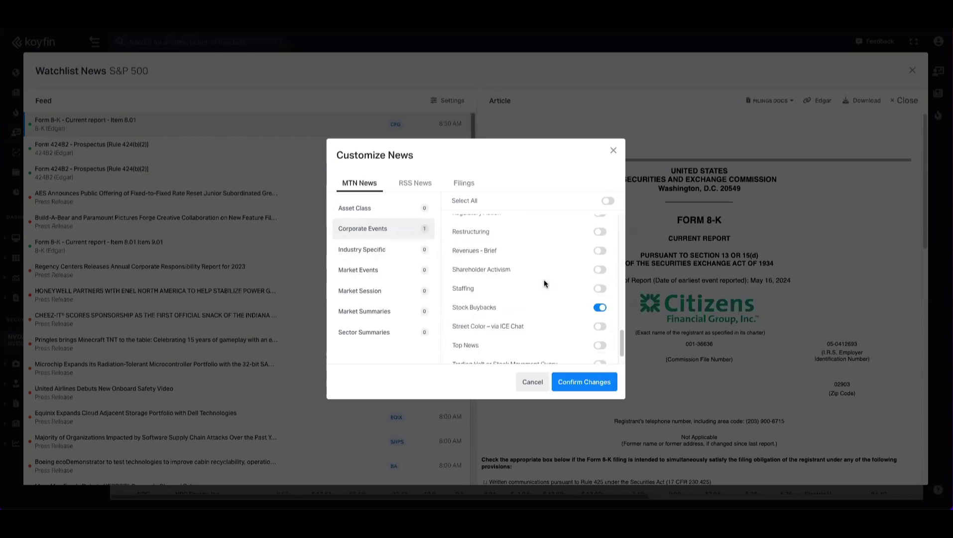
scroll(544, 279, "up", 6)
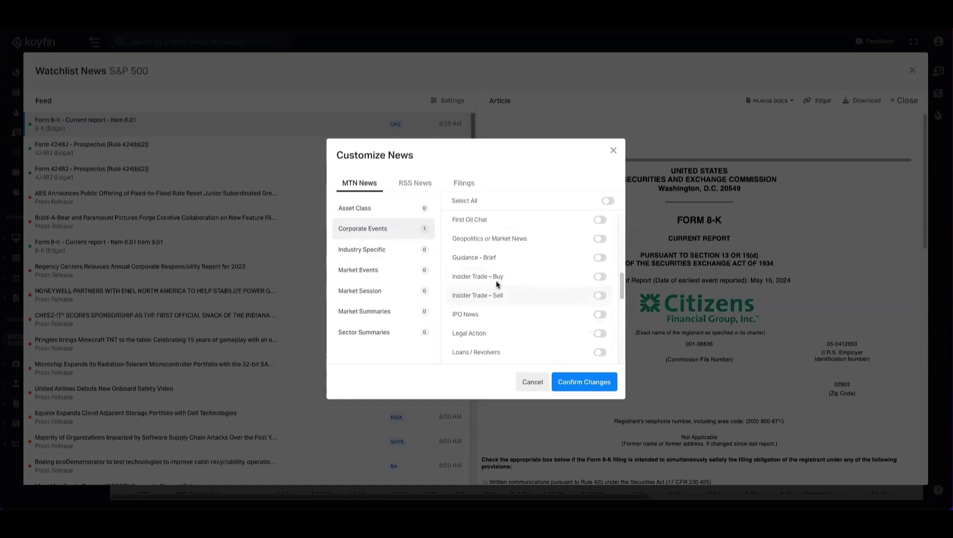
scroll(505, 280, "up", 3)
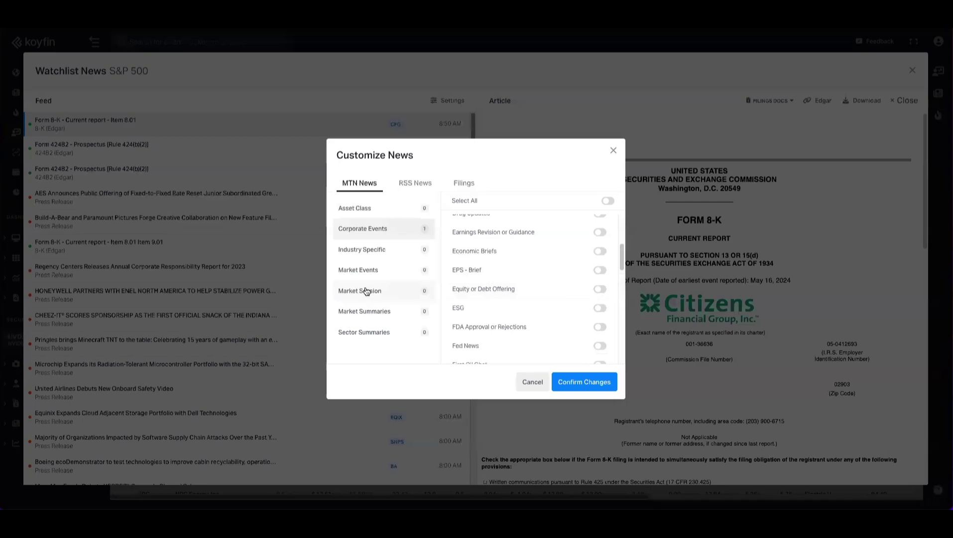
left_click(574, 390)
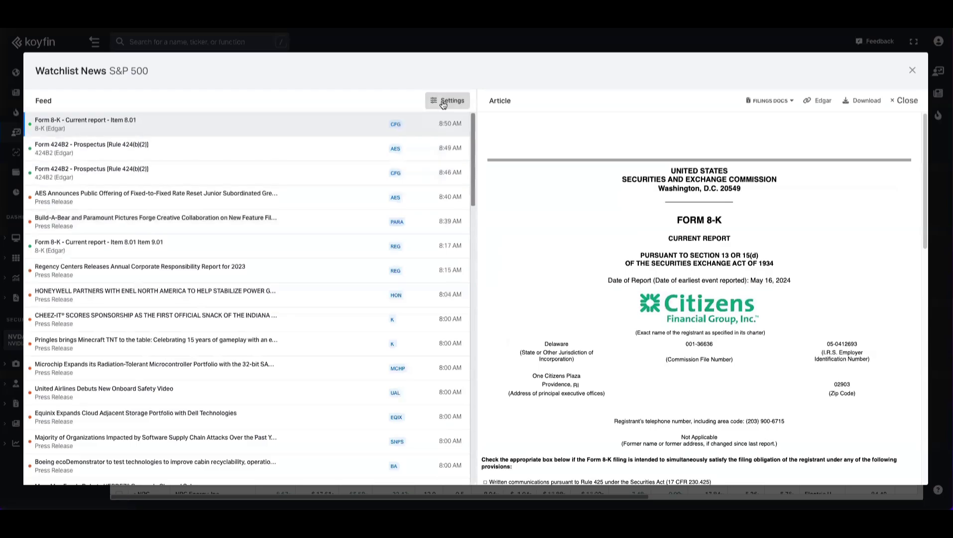
left_click(443, 103)
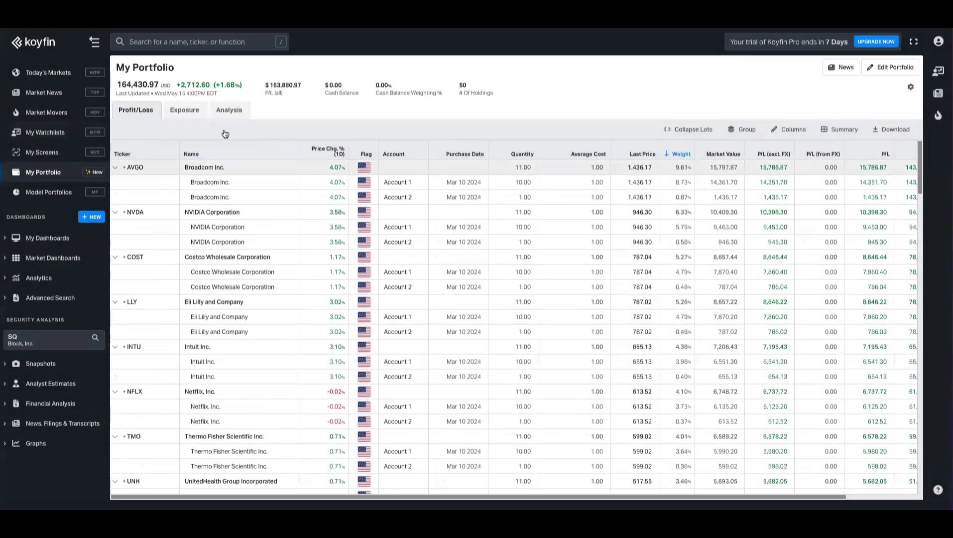
Review the portfolio's exposure by security and its profit/loss holdings table, ending on the exposure view
left_click(191, 110)
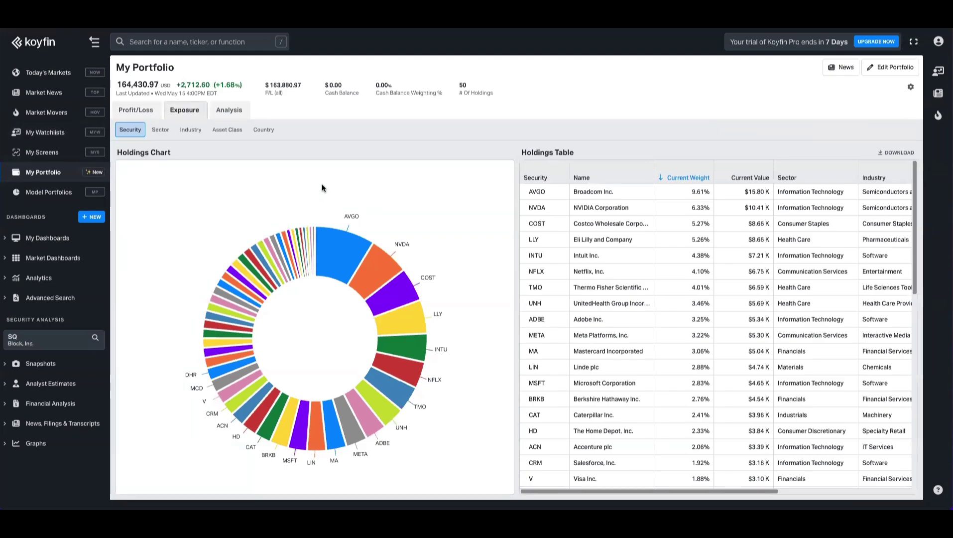
left_click(135, 110)
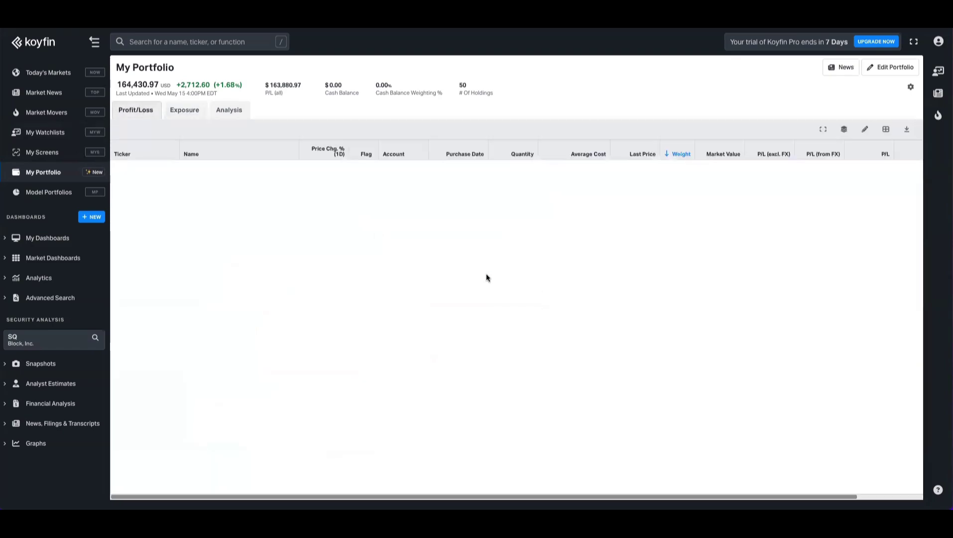
scroll(617, 305, "down", 5)
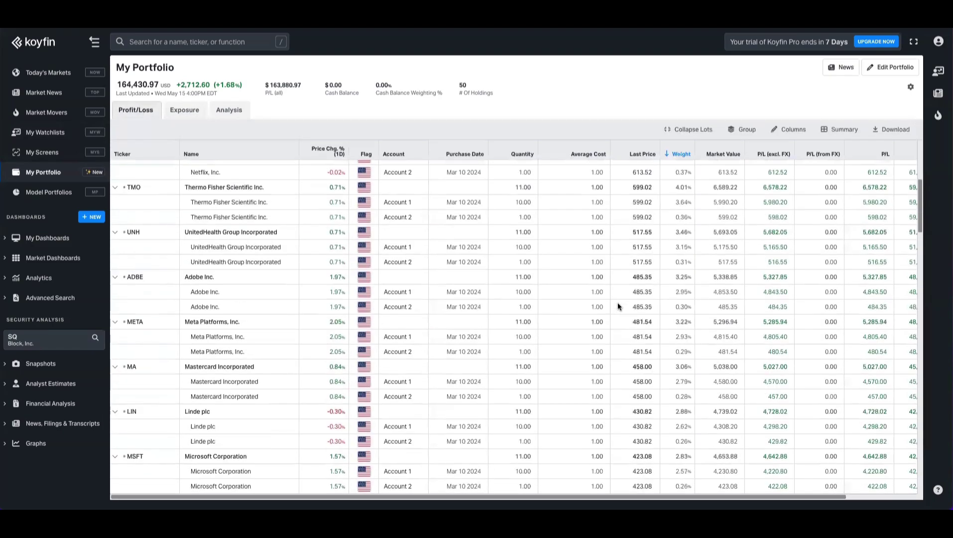
scroll(617, 302, "up", 4)
left_click(184, 110)
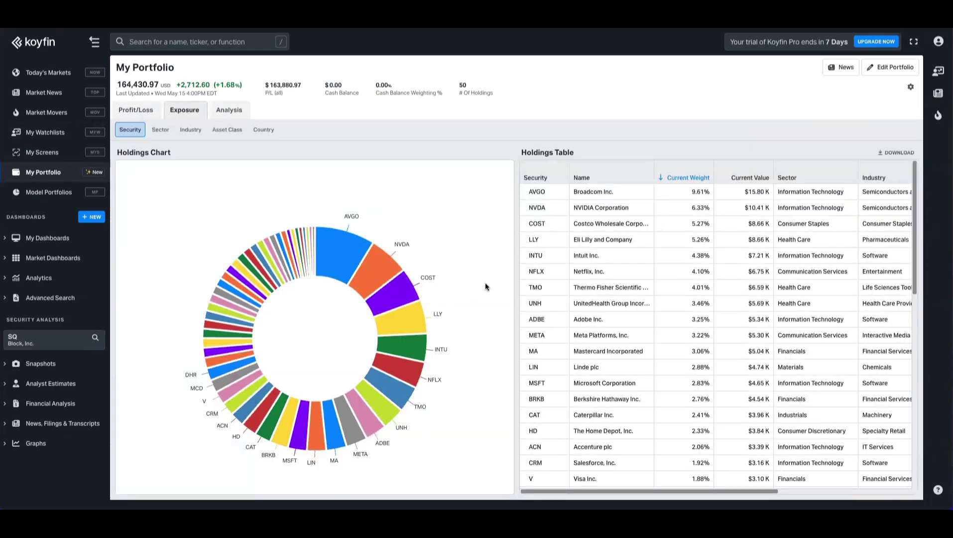
Open the portfolio's news feed and show its source settings for news, press releases, filings and transcripts
left_click(840, 74)
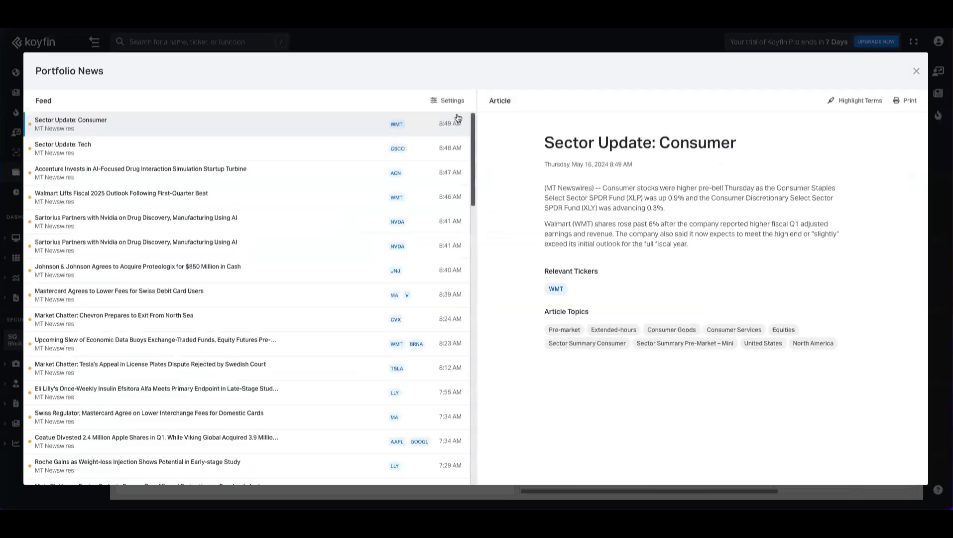
left_click(453, 103)
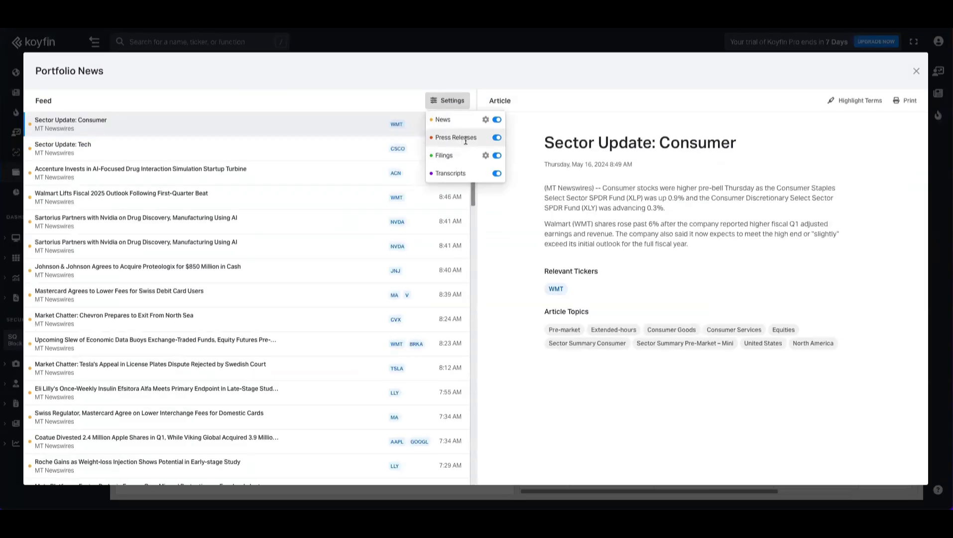